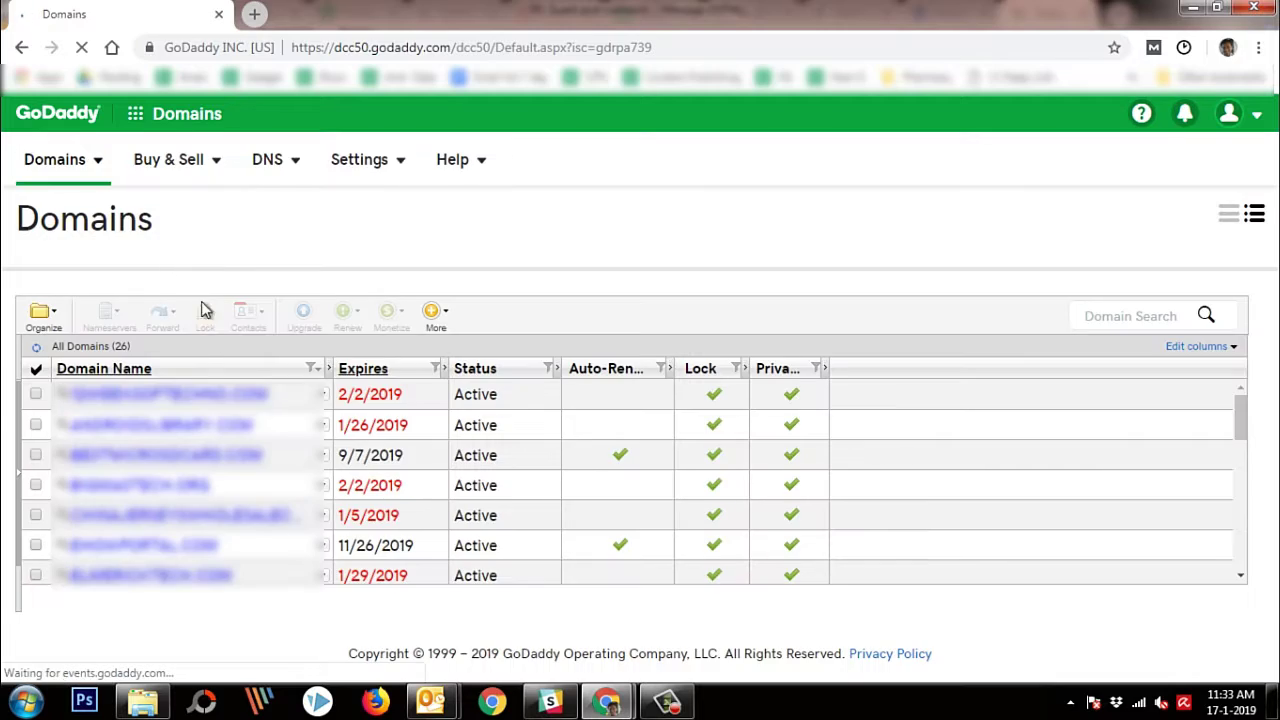
Open DNS management for the domain expiring 1/31/2019 and bring its nameservers into view
scroll(208, 470, down, 5)
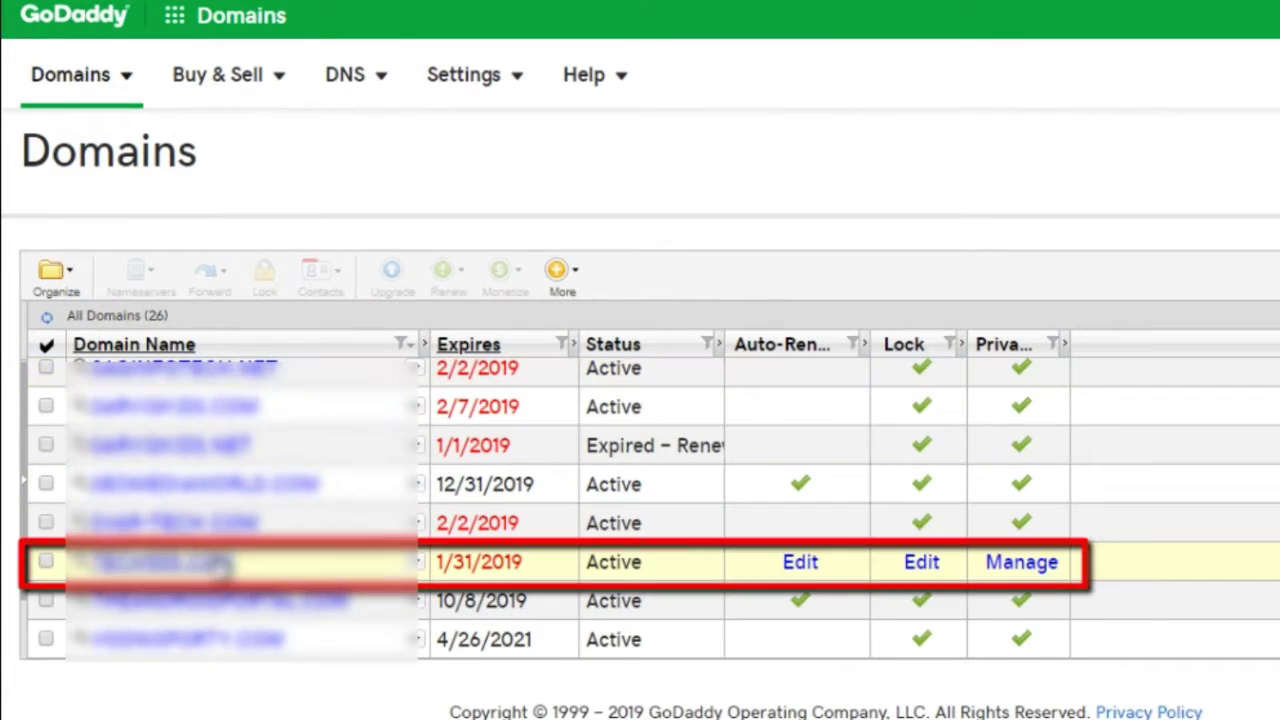
click(217, 568)
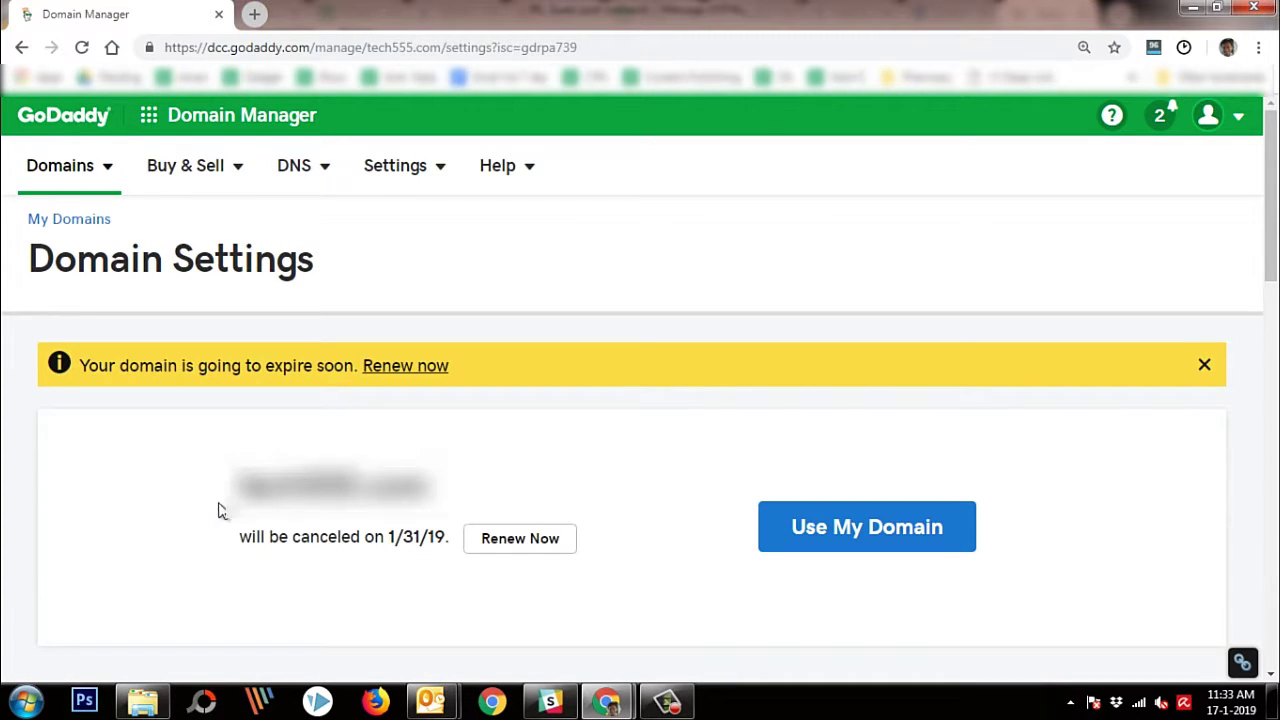
scroll(222, 511, down, 8)
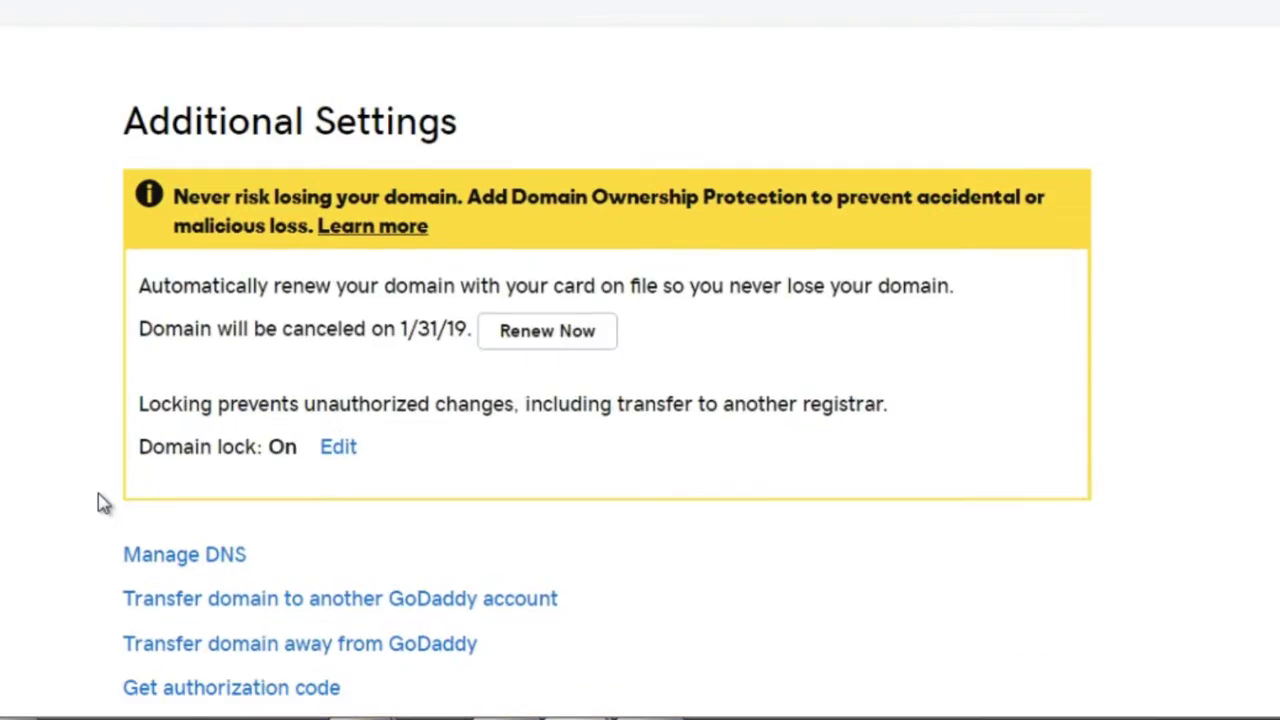
scroll(100, 503, down, 3)
click(203, 310)
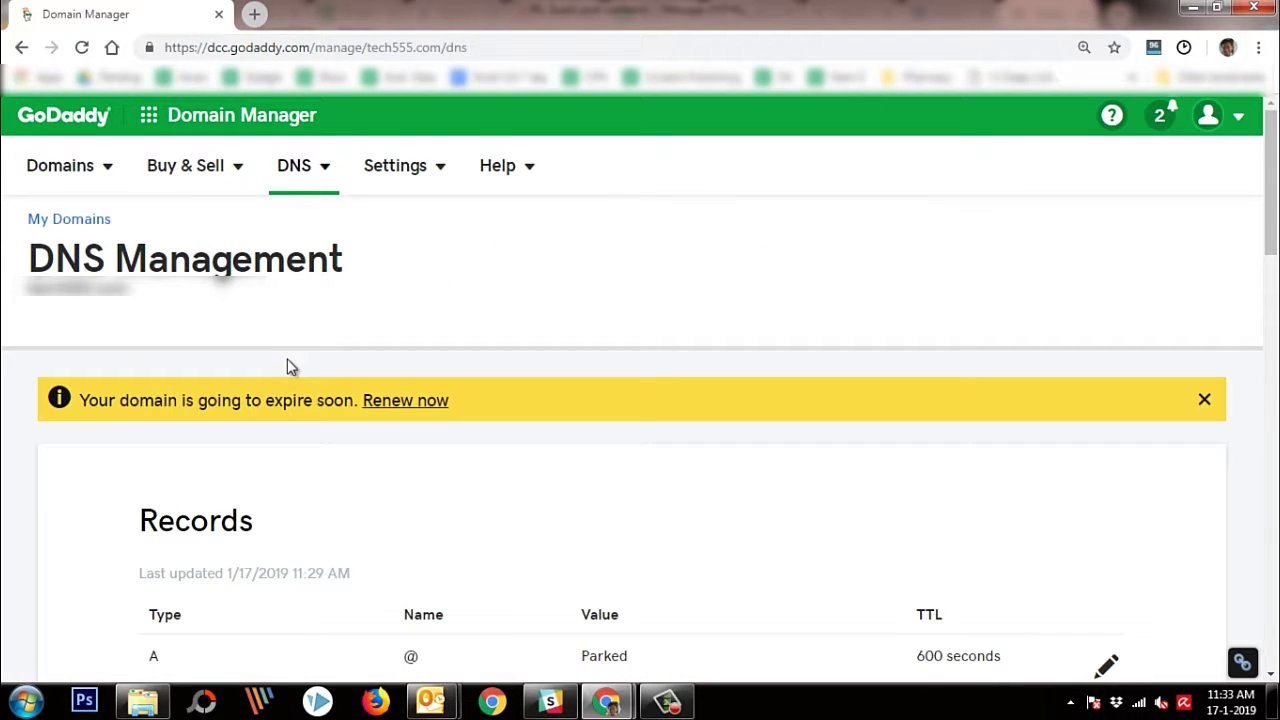
scroll(287, 367, down, 8)
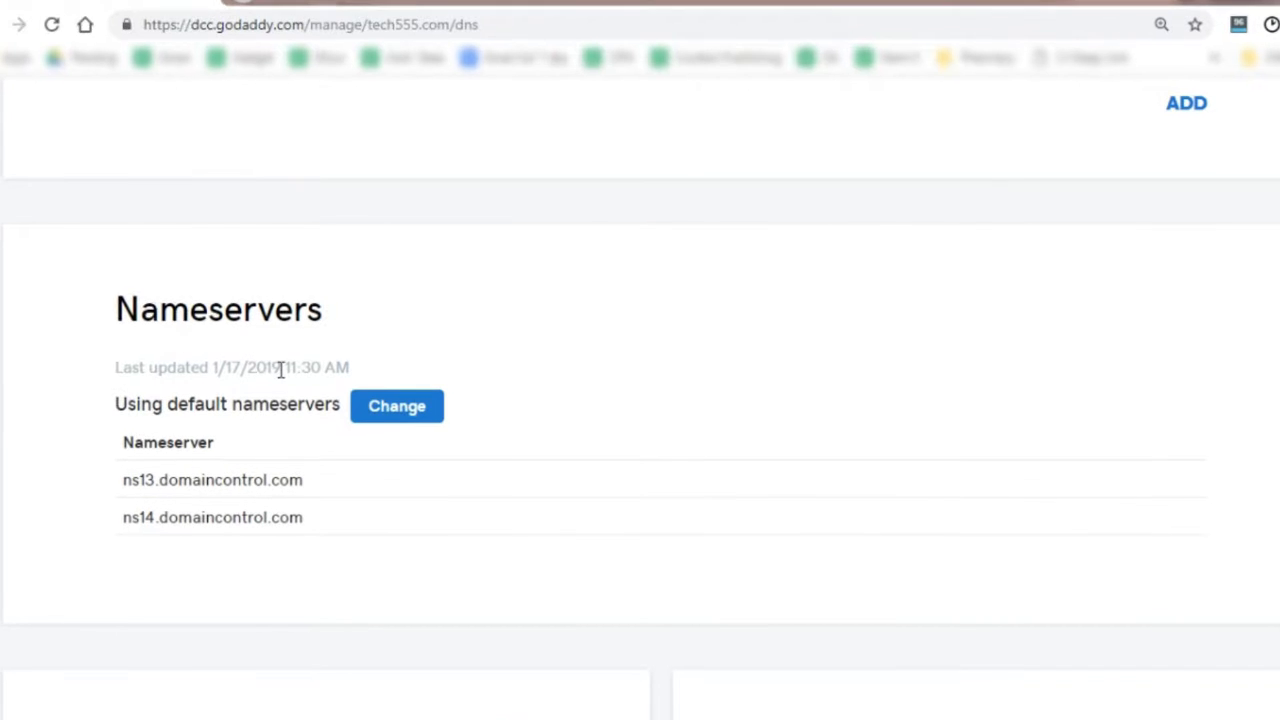
Set custom nameservers ns1.bluehost.com and ns2.bluehost.com for the domain and save them
click(408, 414)
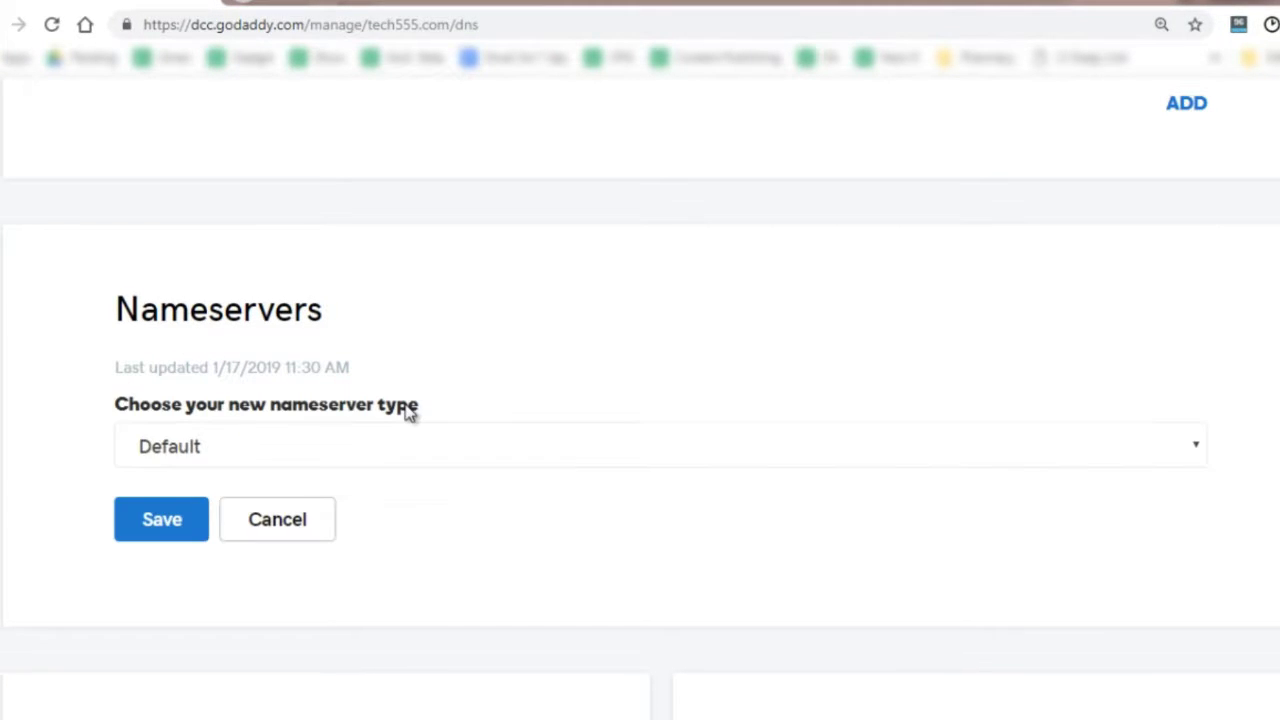
click(362, 446)
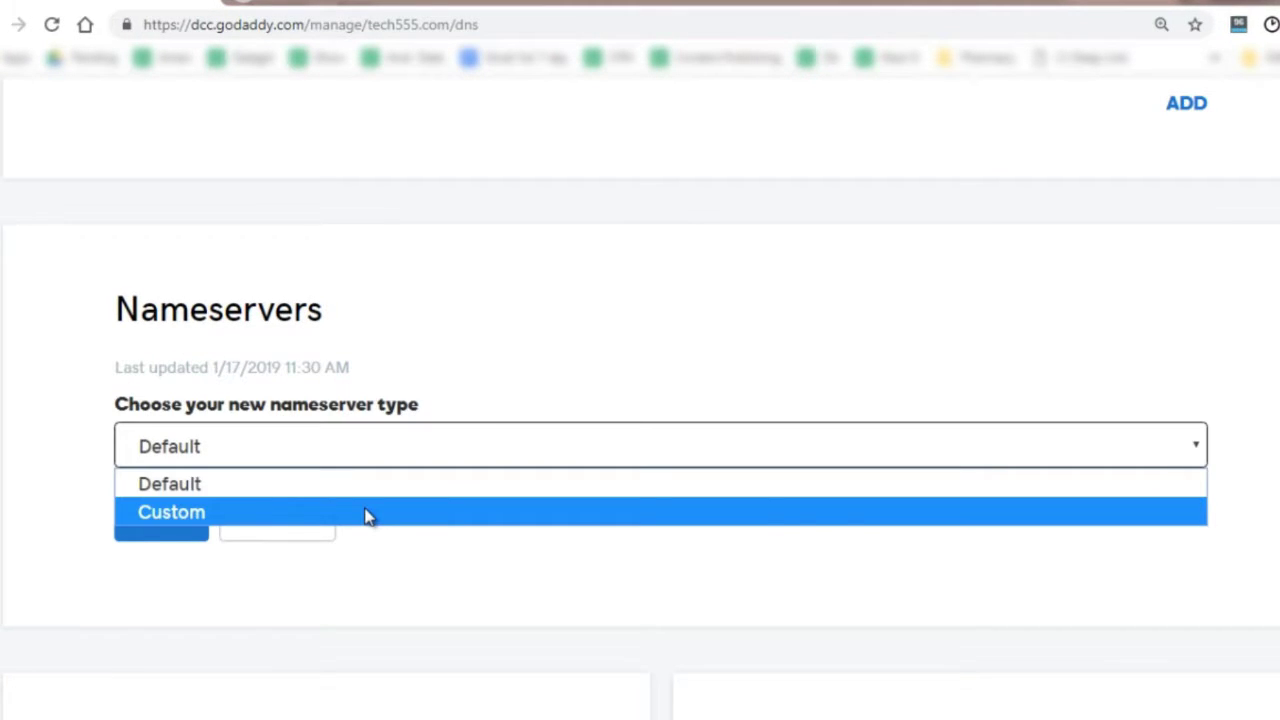
click(365, 512)
scroll(352, 510, down, 4)
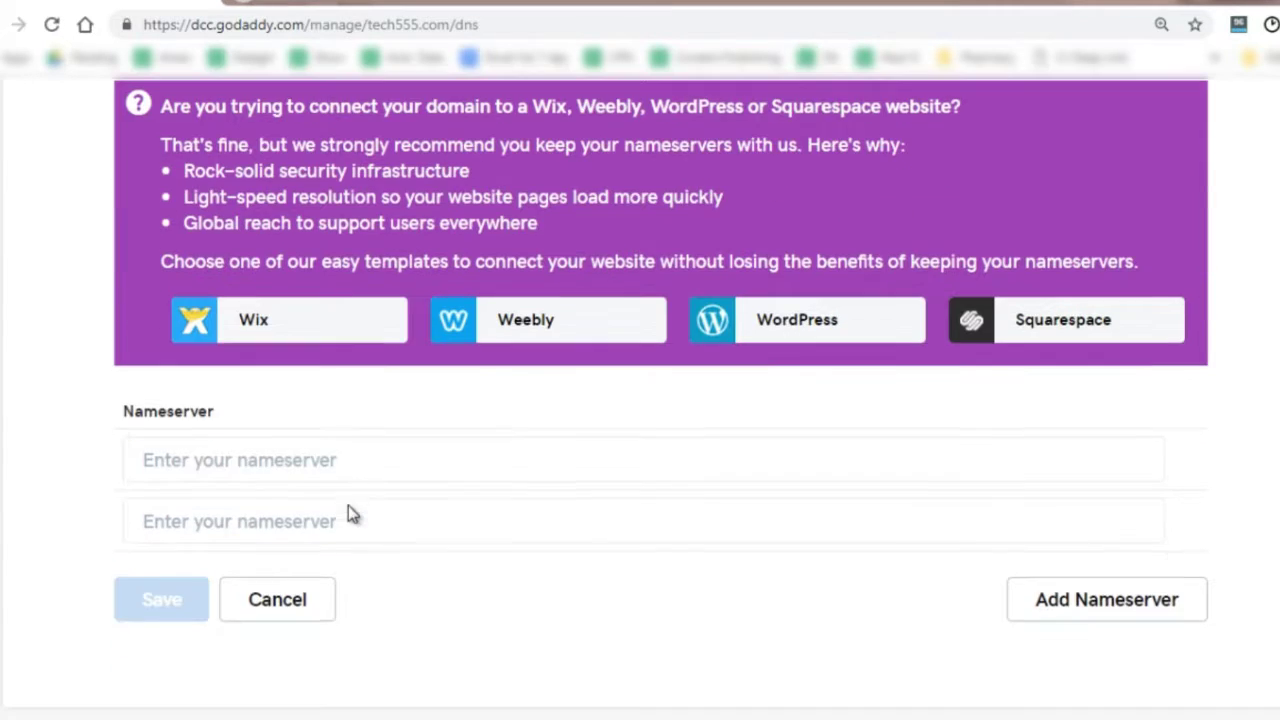
click(294, 446)
text(ns1.blueh)
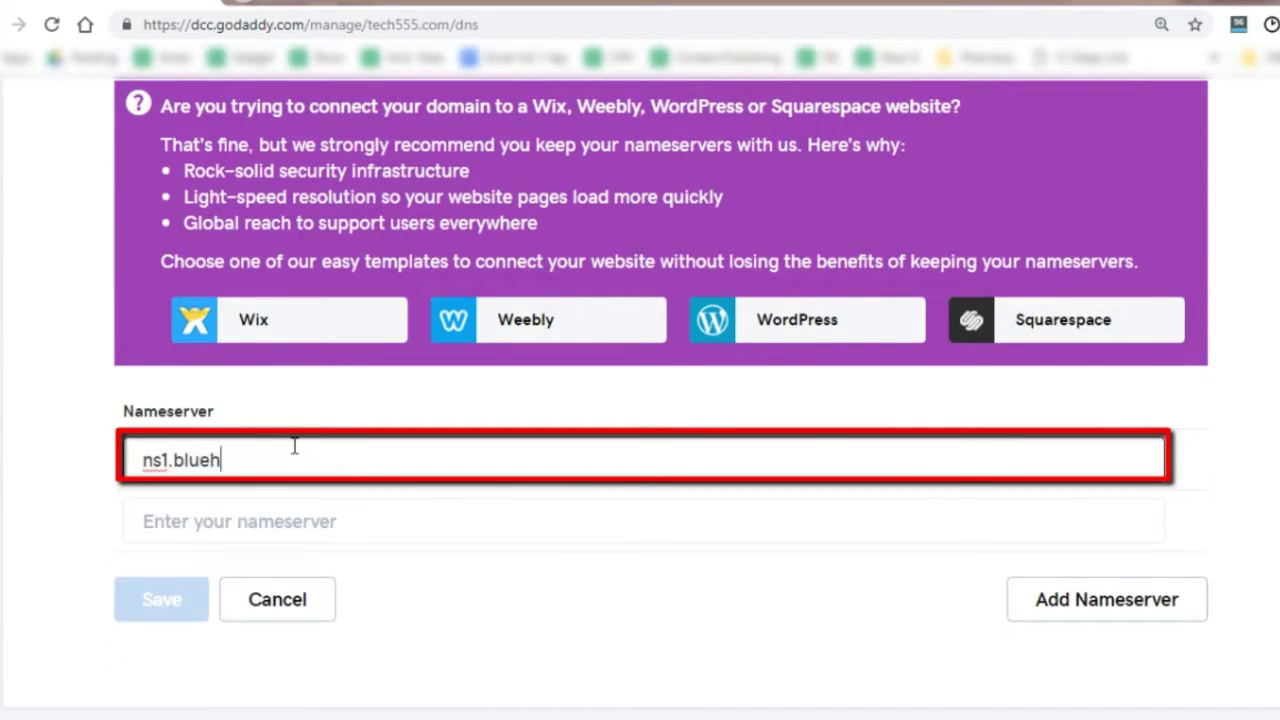
text(ost.com)
key(Tab)
text(n)
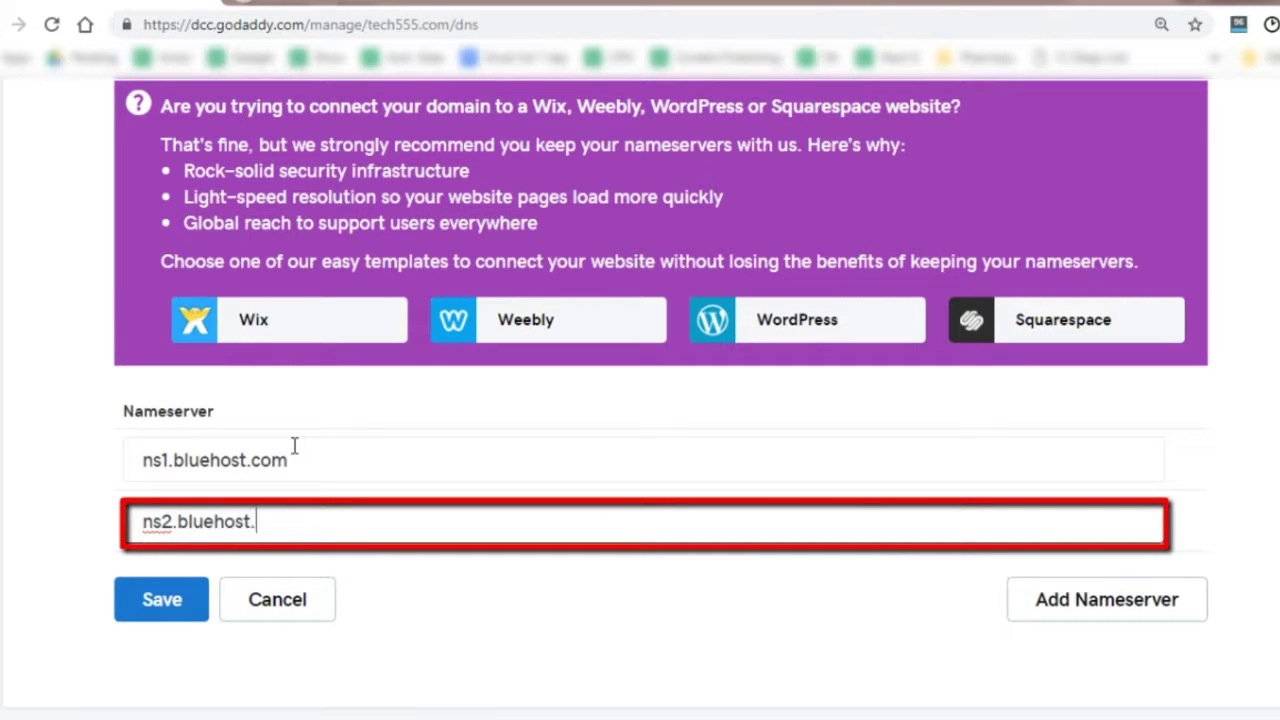
click(155, 599)
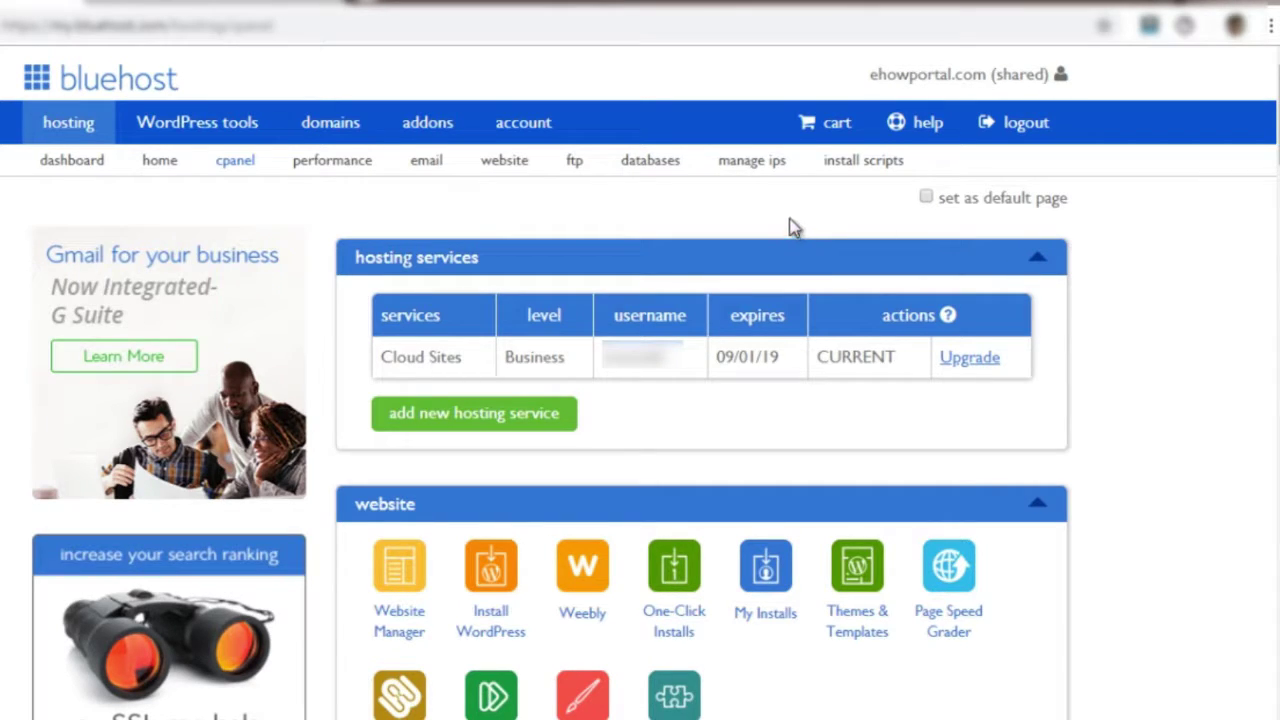
Begin assigning a domain not already associated with the account and enter its name
click(325, 128)
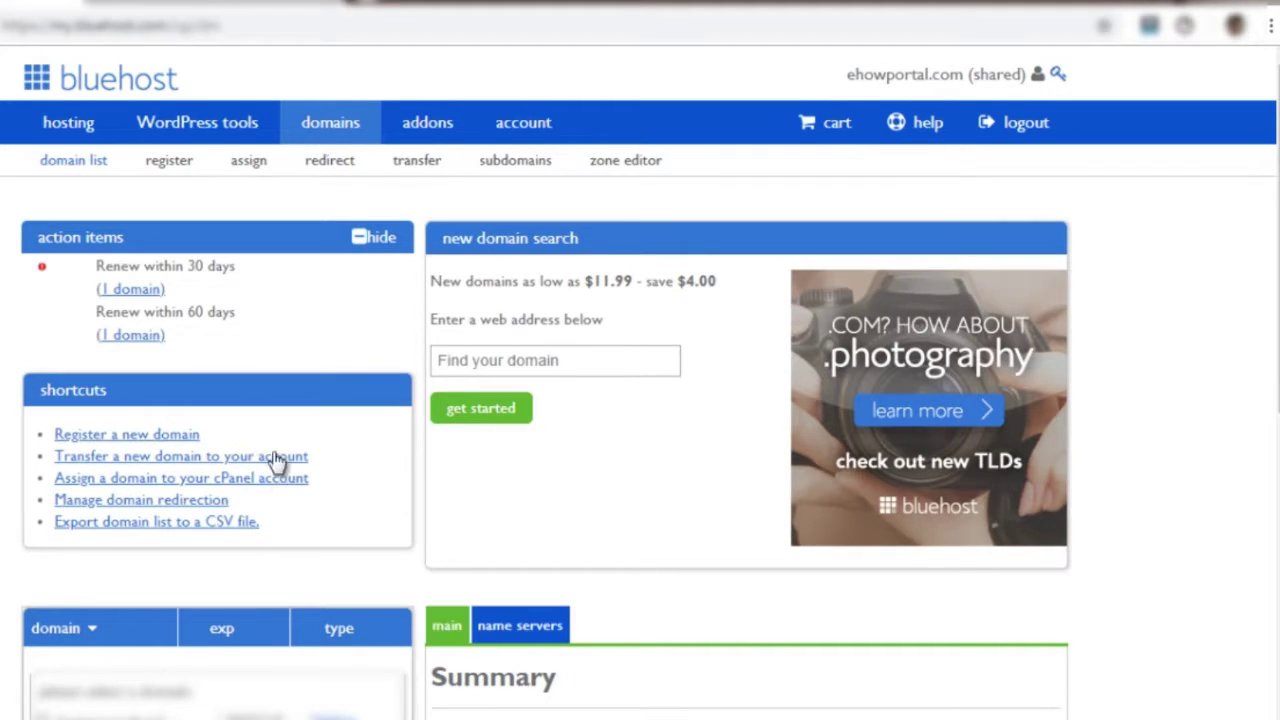
click(250, 163)
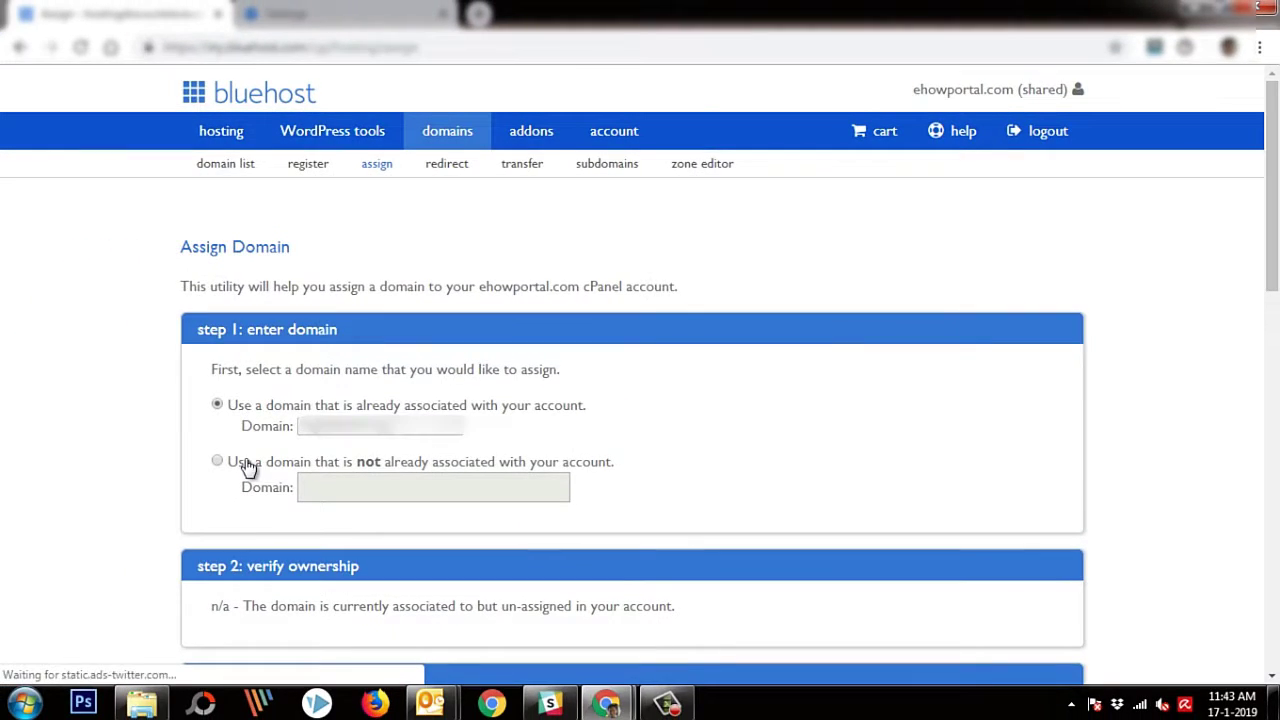
click(217, 461)
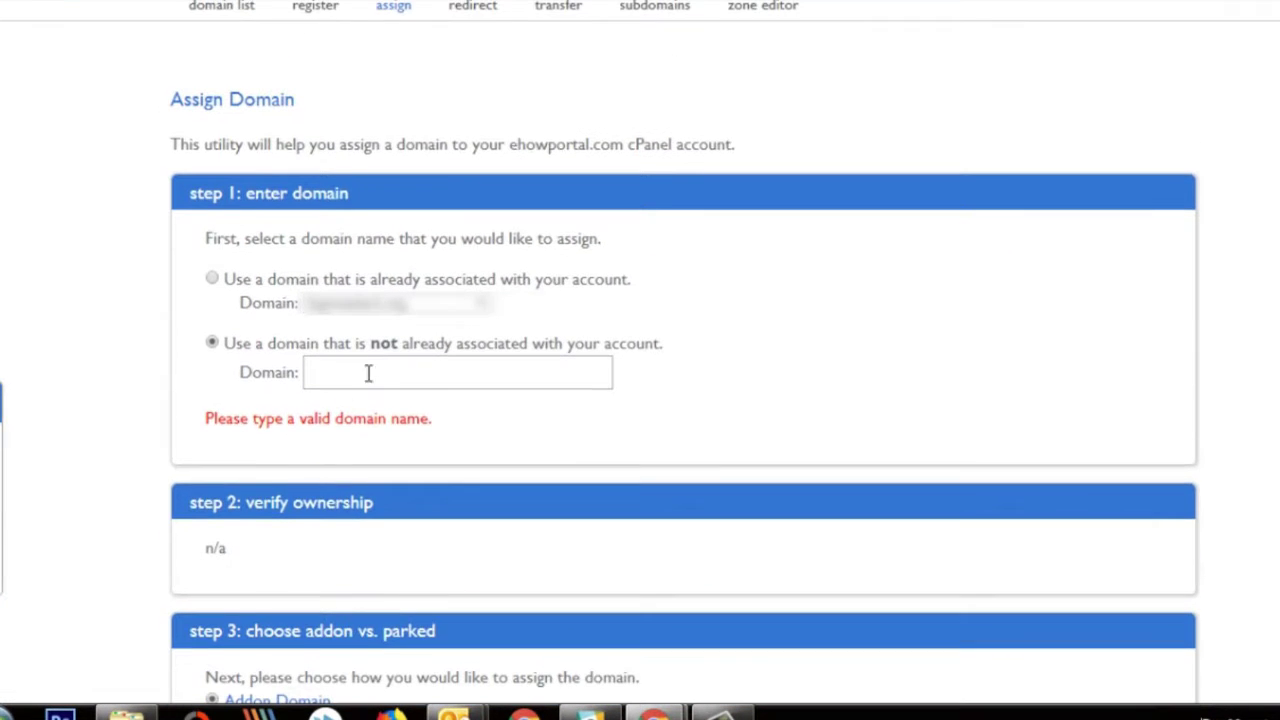
click(391, 372)
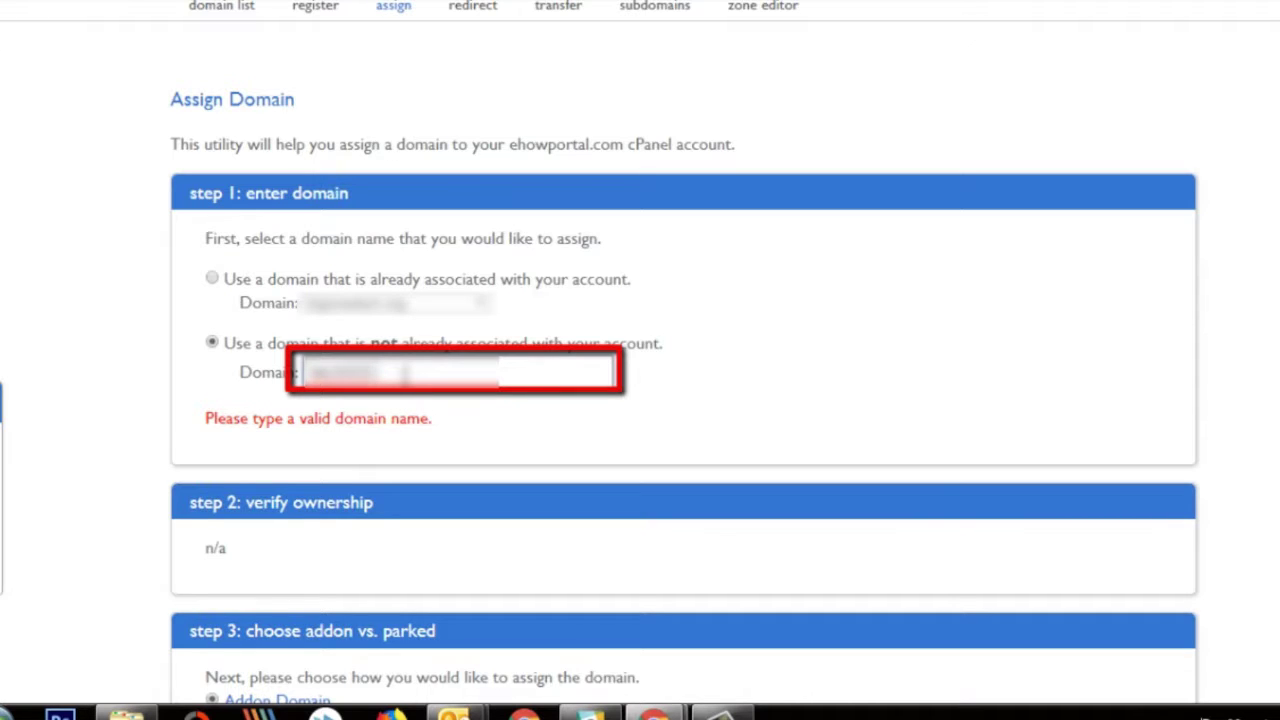
scroll(705, 350, down, 1)
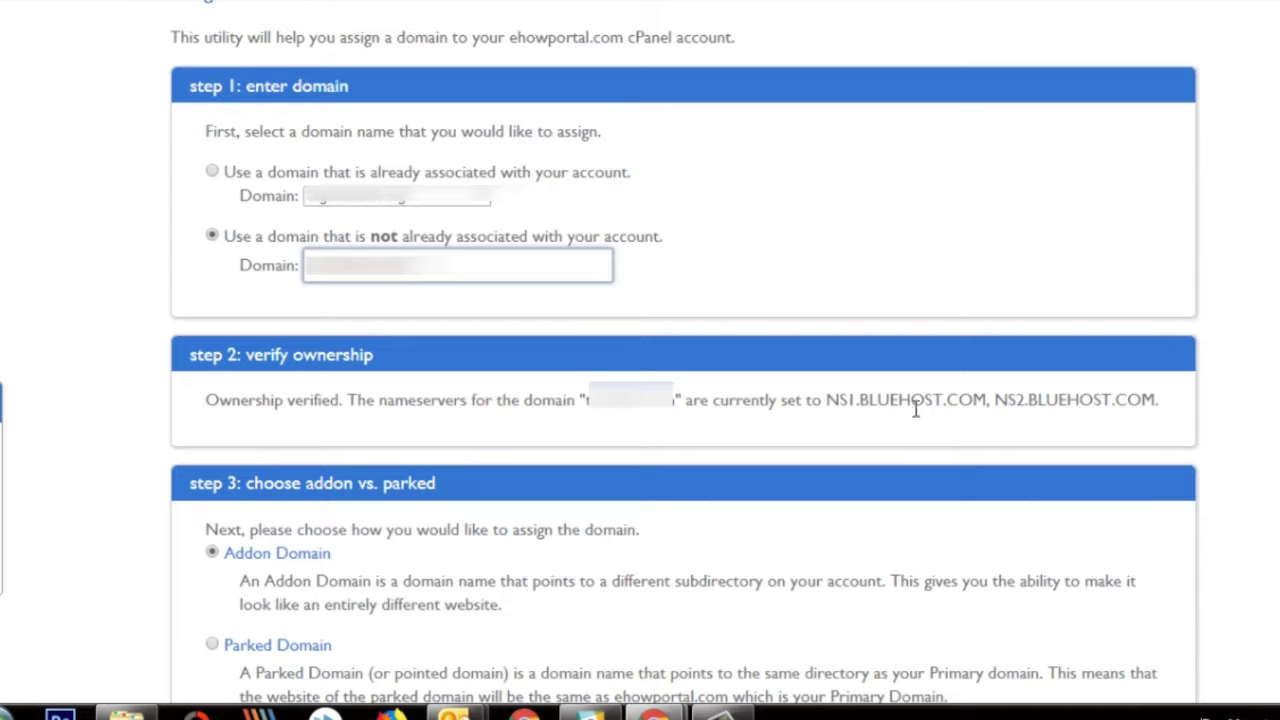
Assign tech555.com as an addon domain using the suggested new directory
scroll(952, 410, down, 2)
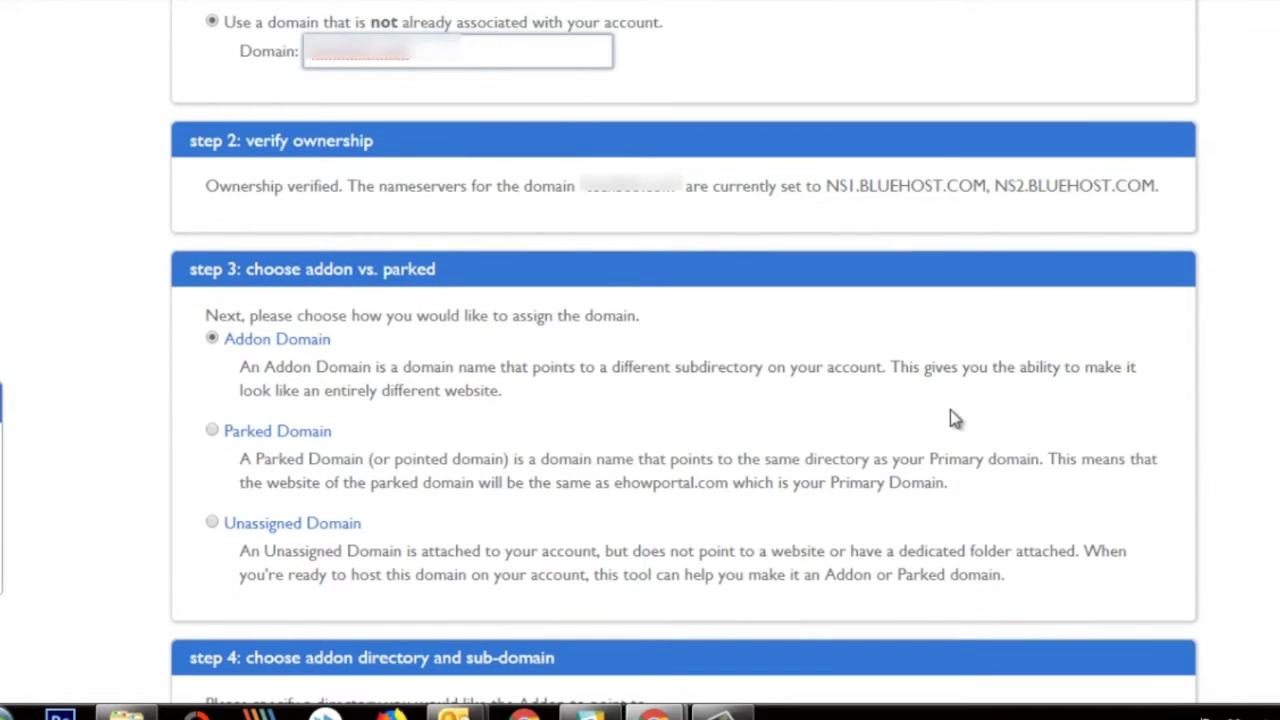
scroll(952, 418, down, 1)
scroll(952, 418, down, 1)
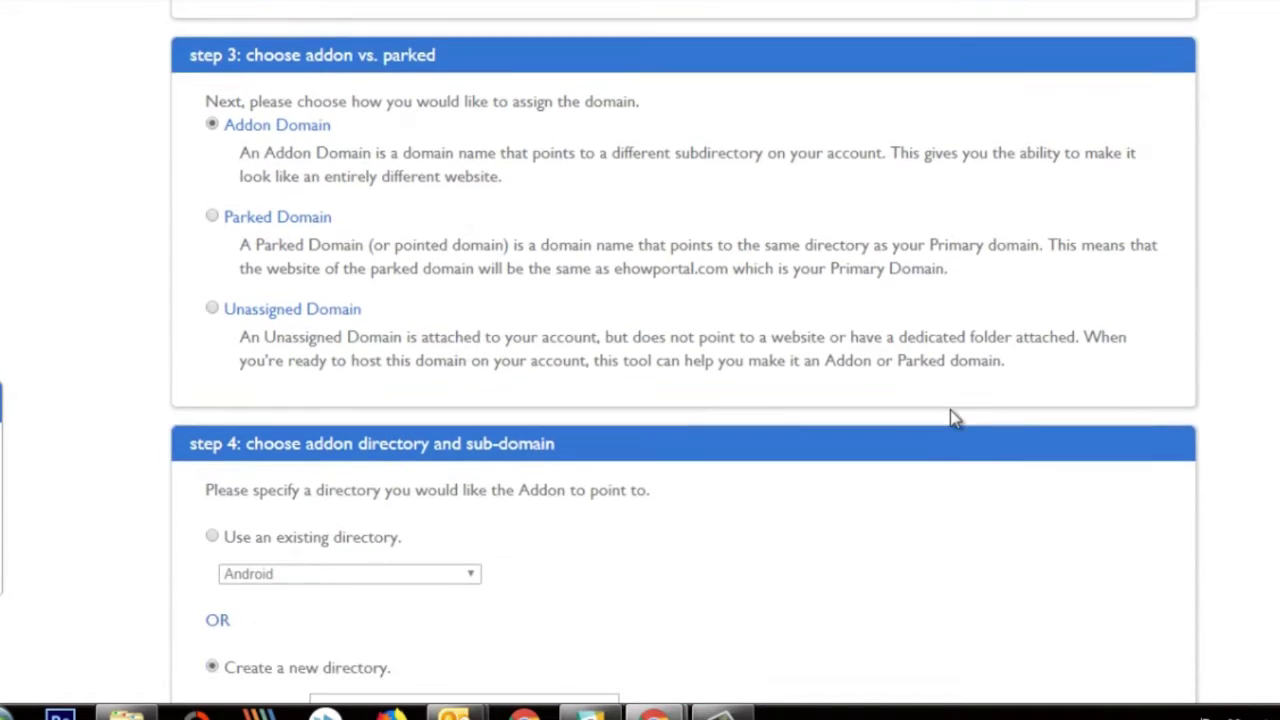
scroll(952, 418, down, 2)
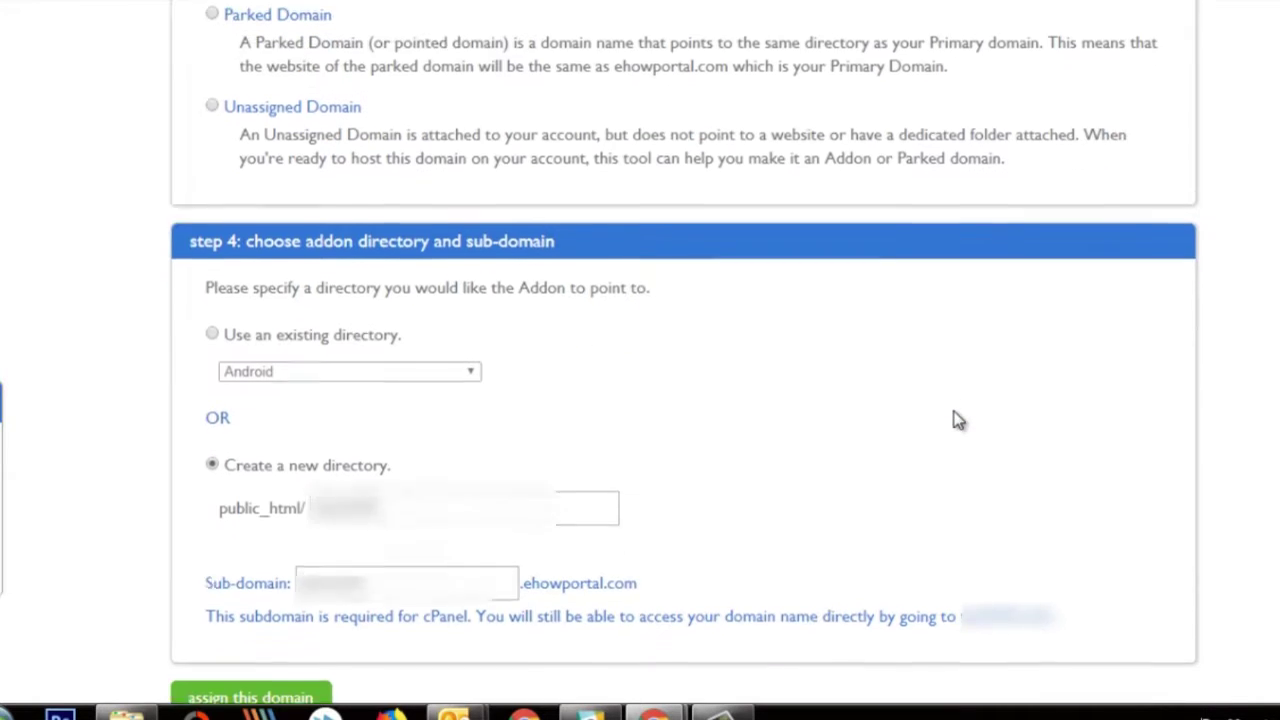
double_click(400, 506)
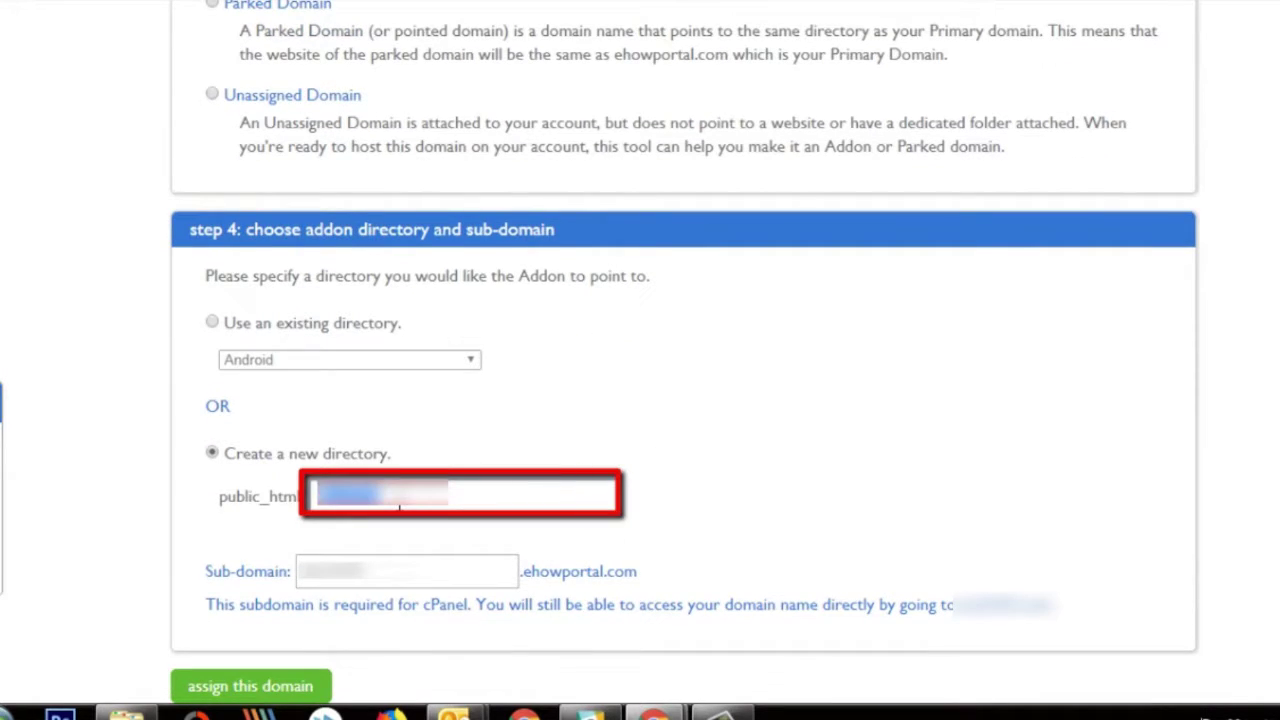
click(400, 506)
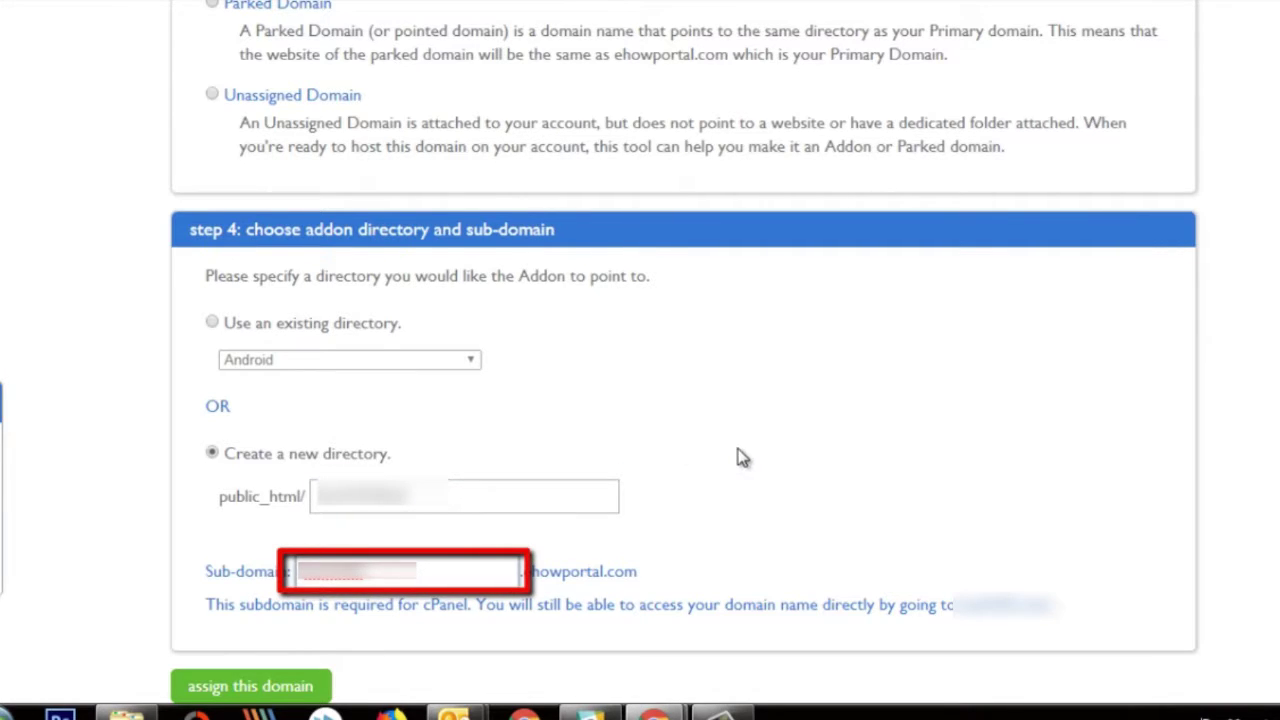
scroll(600, 500, down, 1)
click(312, 585)
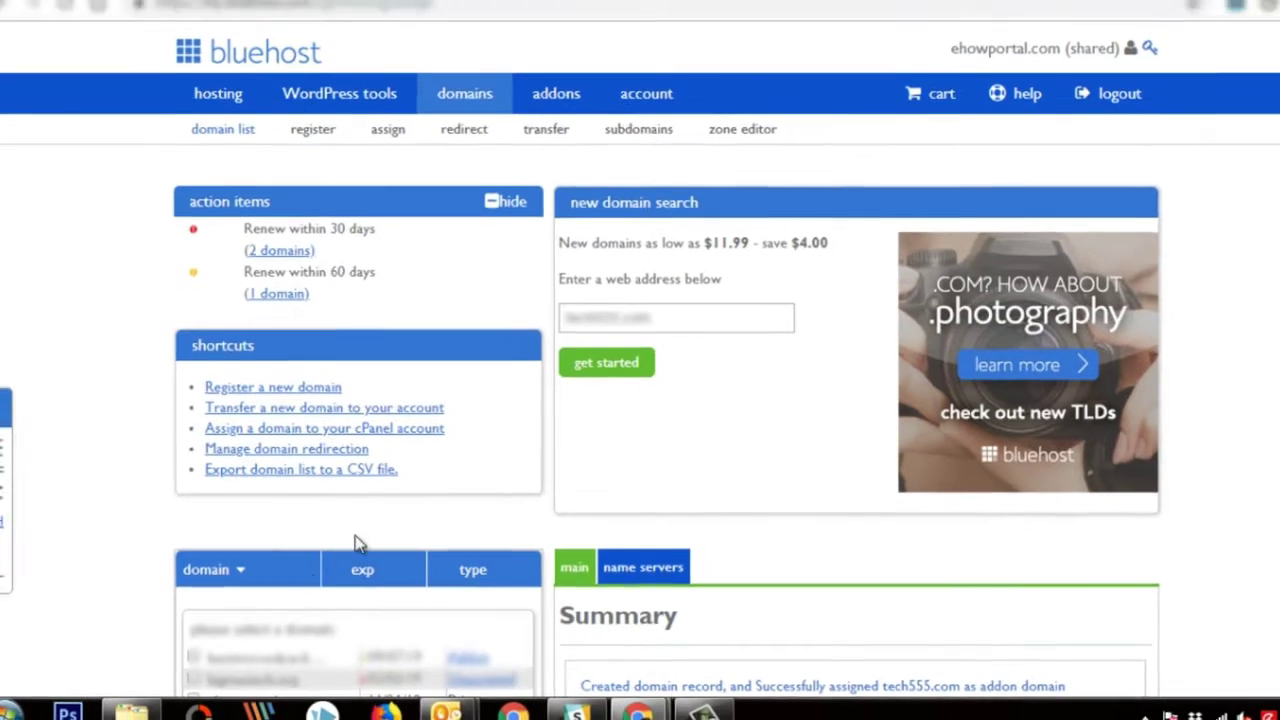
Visit tech555 in a new Chrome tab
click(480, 18)
text(tech)
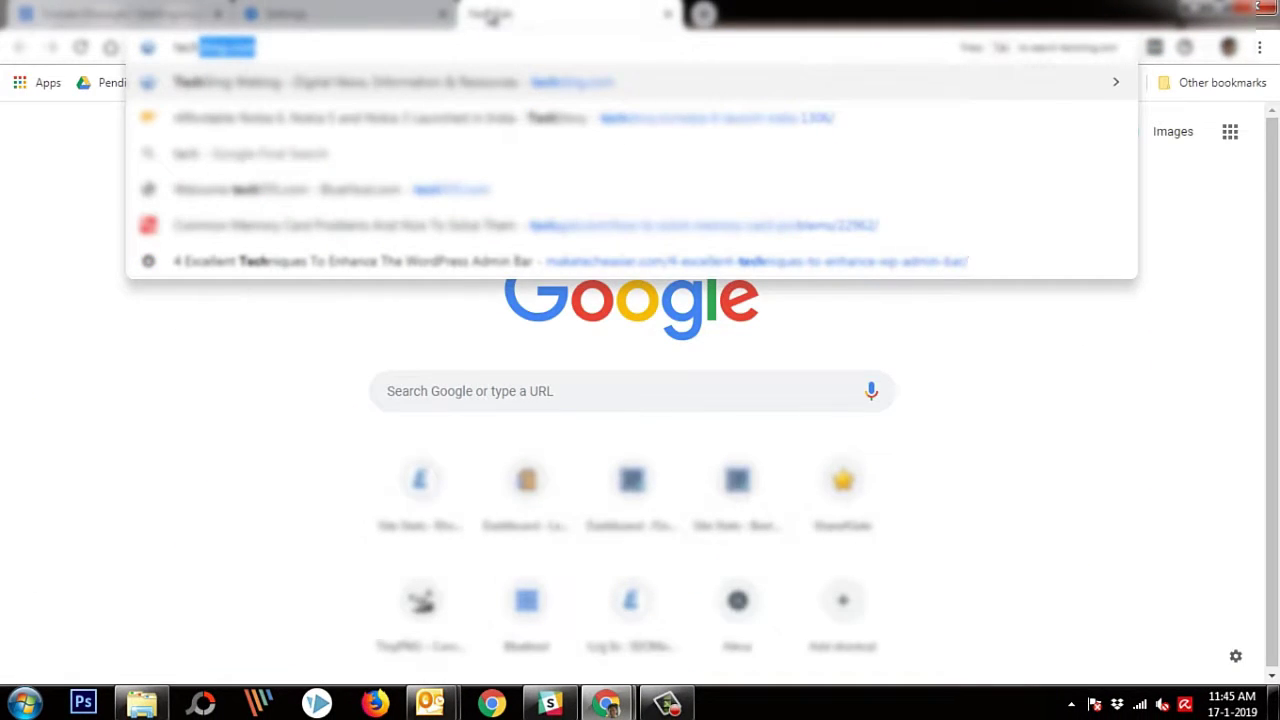
text(555)
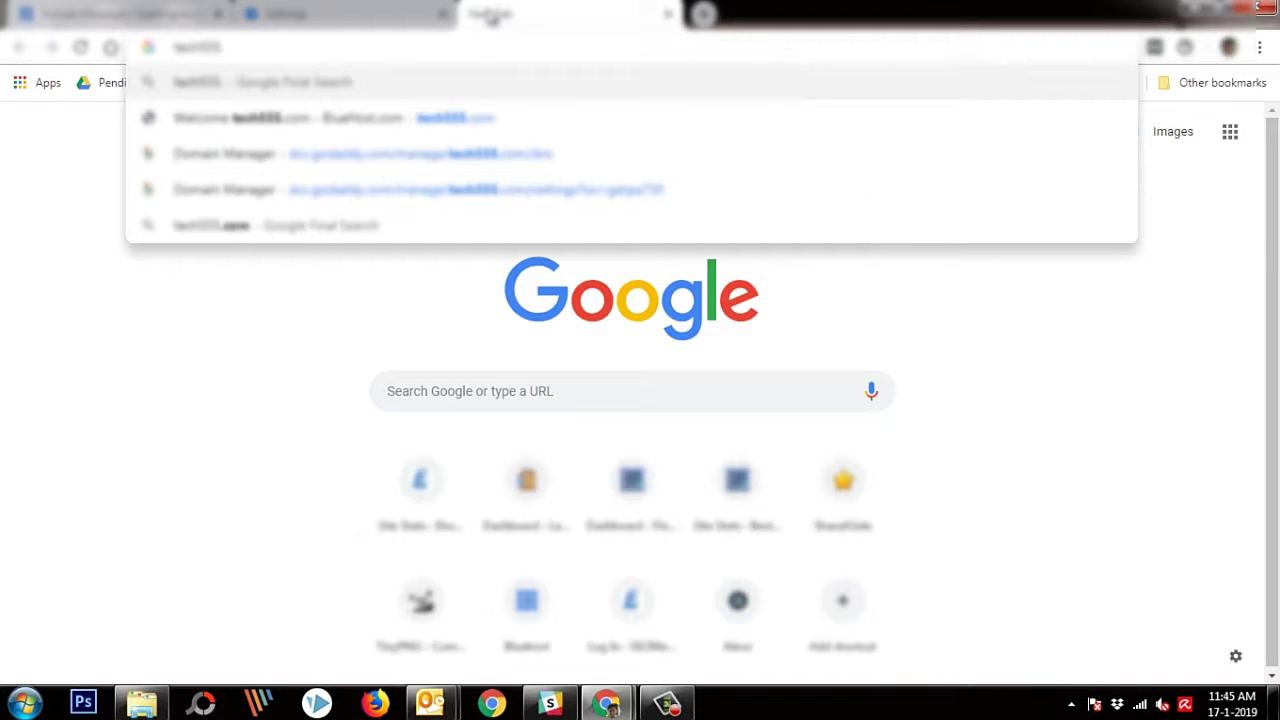
key(Return)
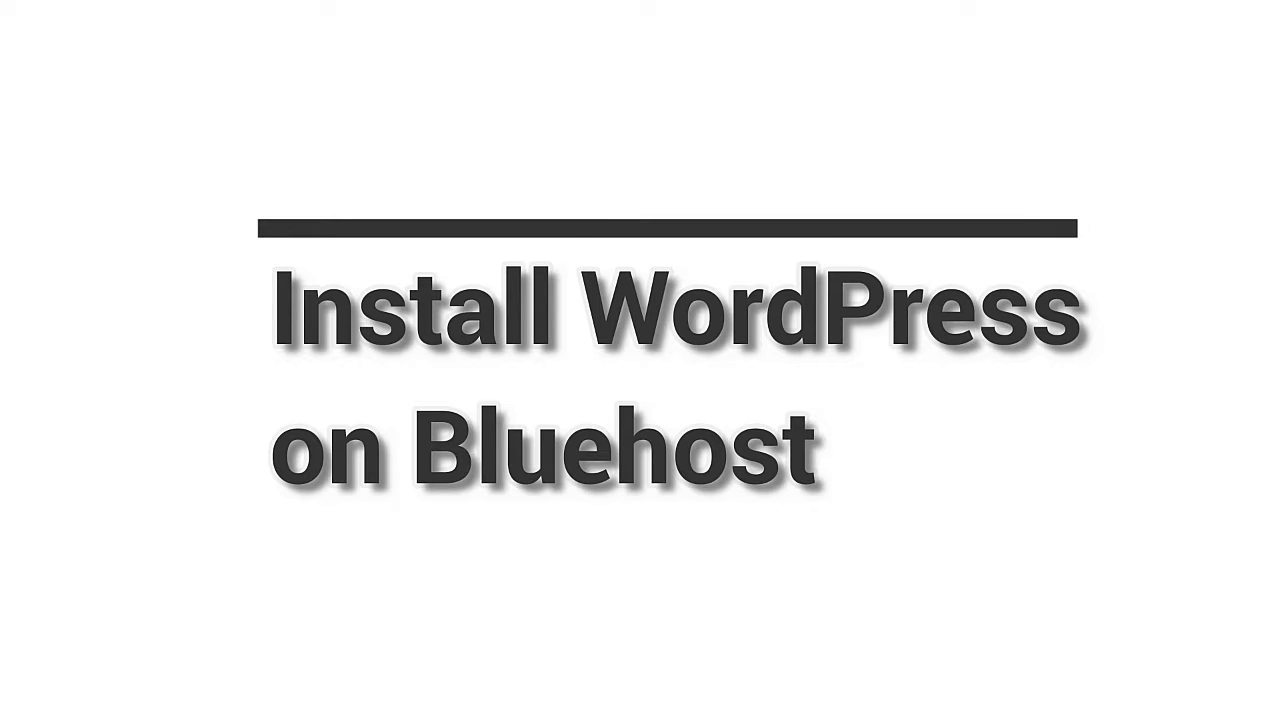
Open the New Install form under WordPress tools
click(329, 131)
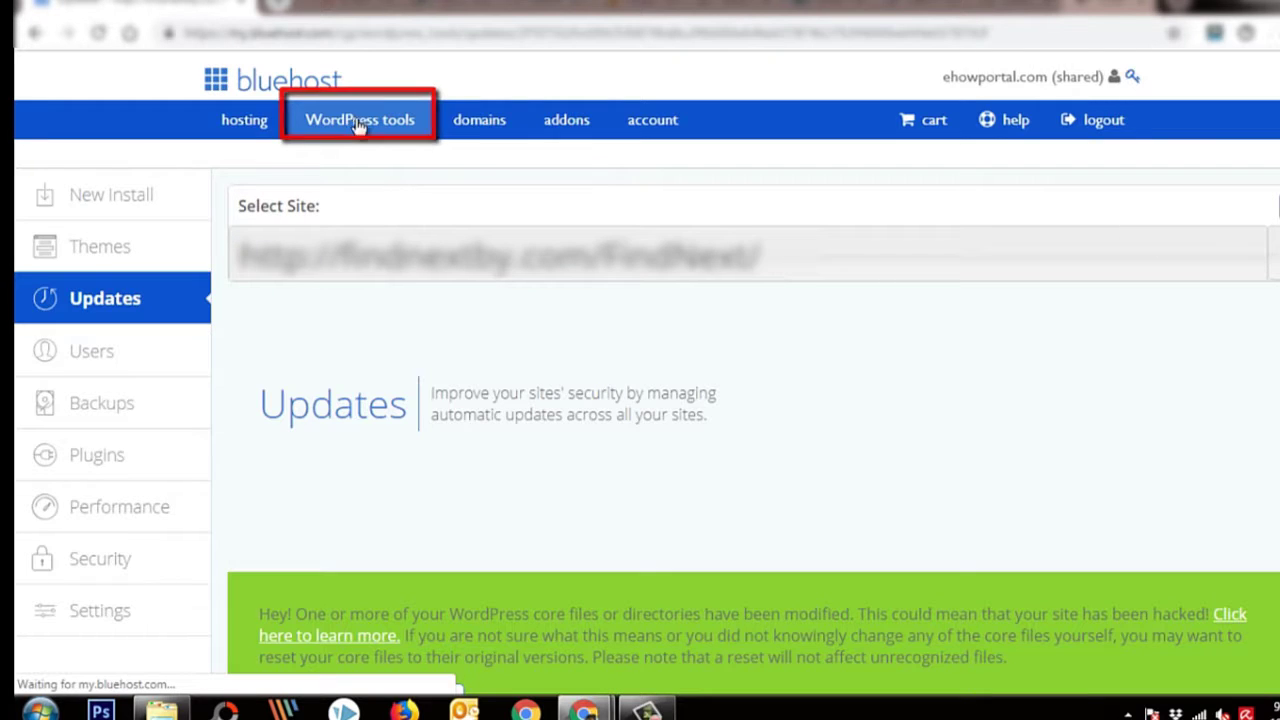
click(113, 203)
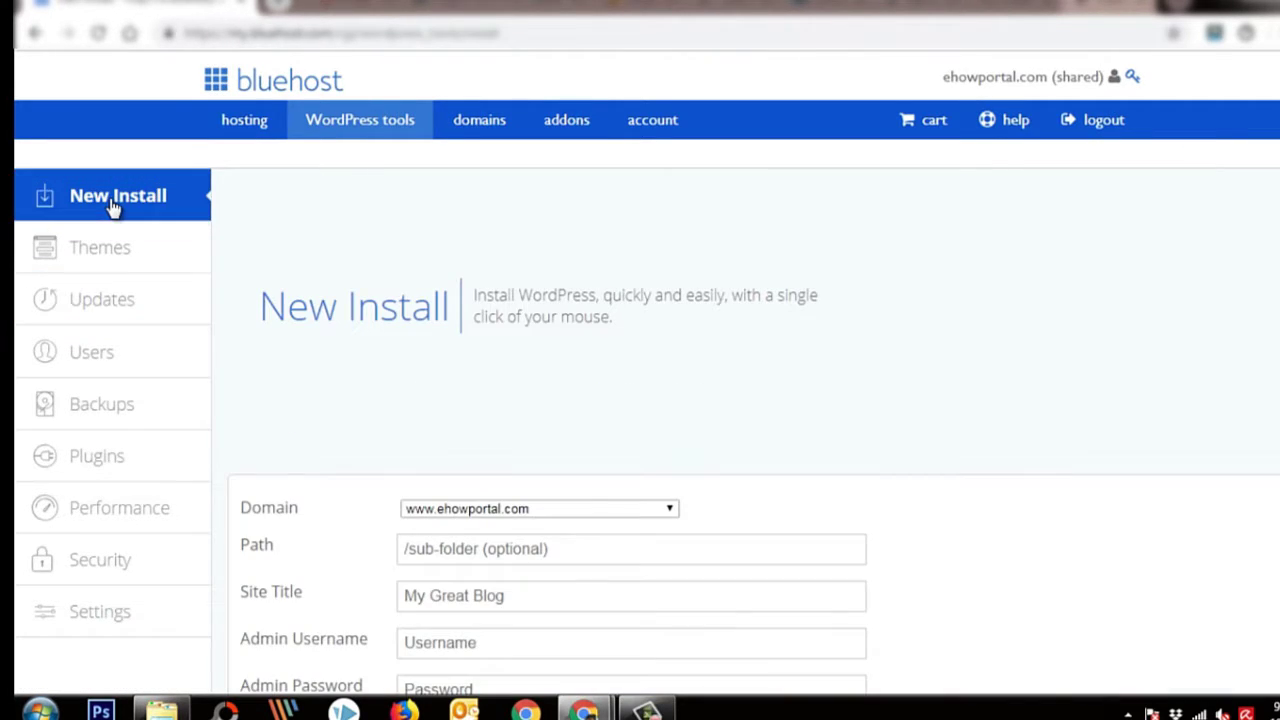
scroll(517, 277, down, 1)
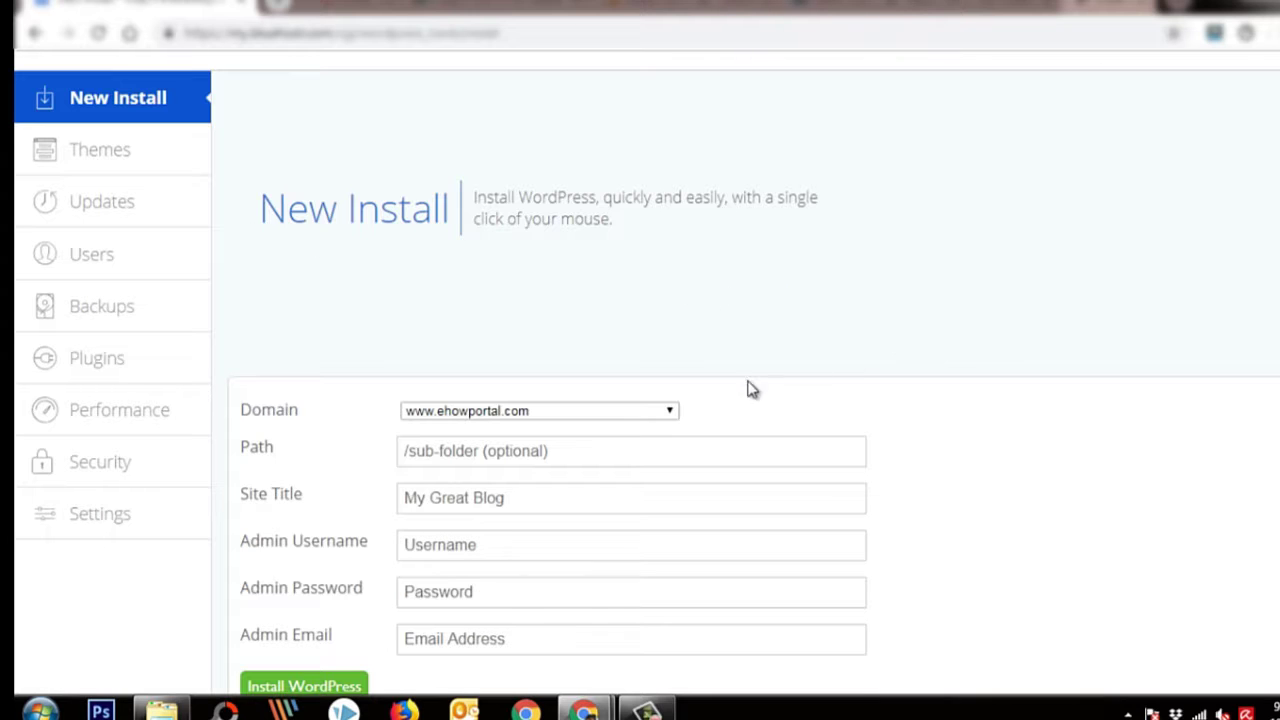
Choose the domain for the WordPress install and leave the install path empty
click(636, 418)
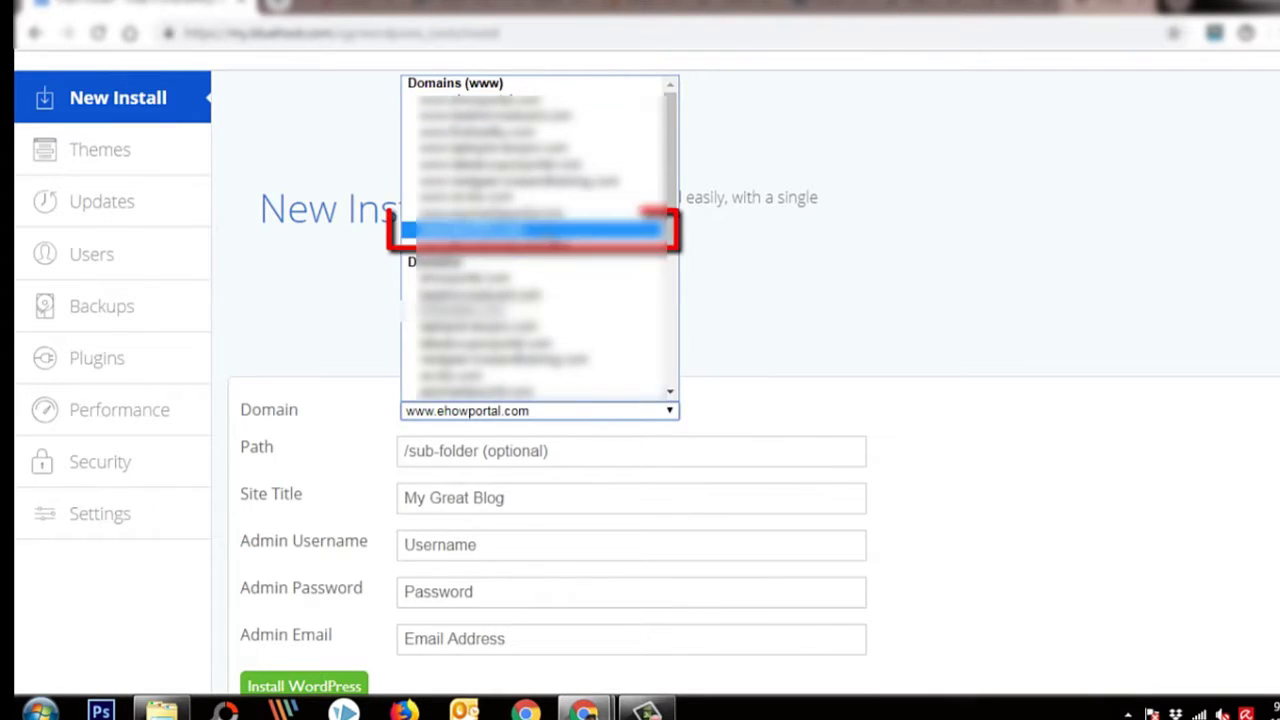
click(530, 220)
scroll(652, 355, down, 1)
click(652, 355)
text(Leave blank)
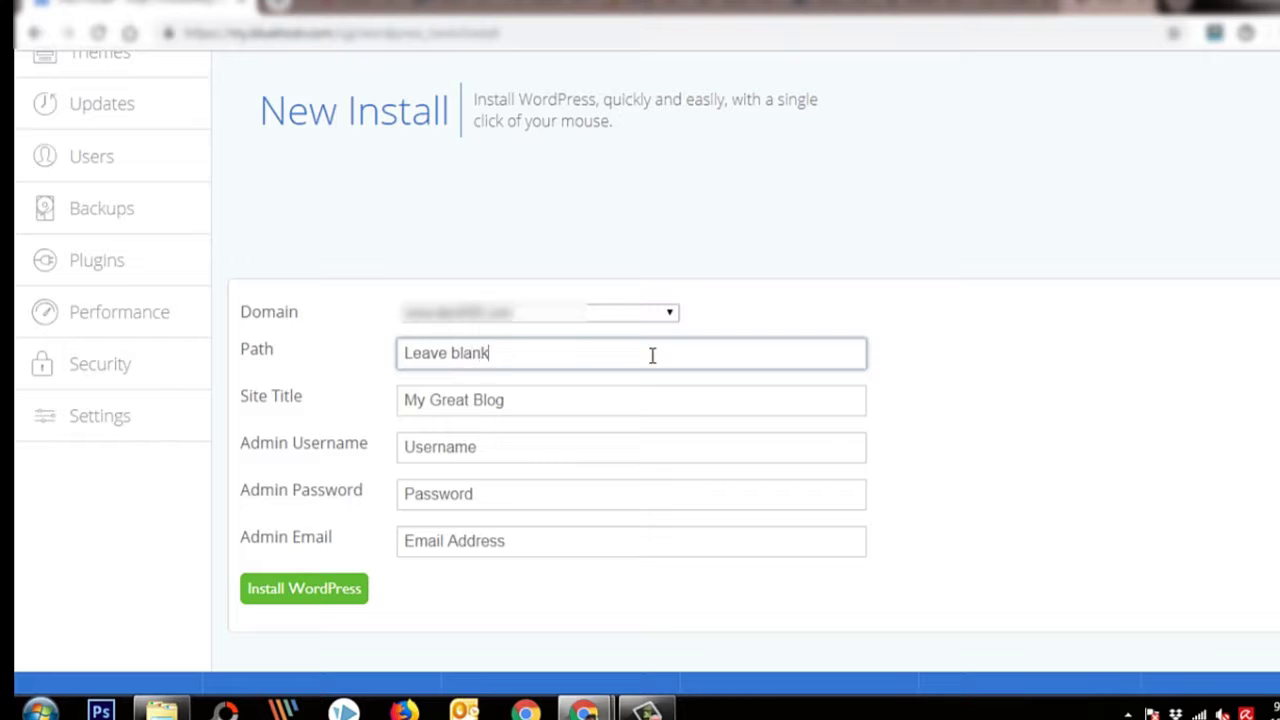
key(ctrl+a)
key(BackSpace)
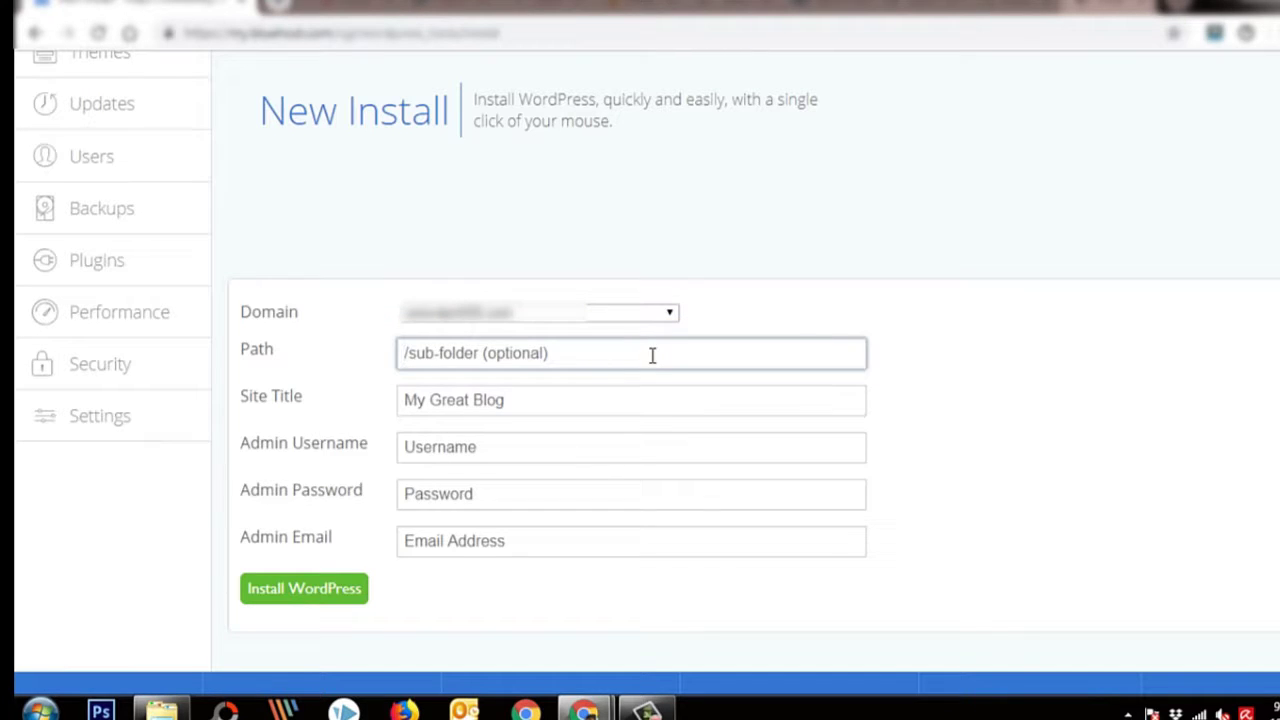
Enter site title My Technology Blog plus the admin username, password and e-mail
click(542, 404)
text(My Technology Blog)
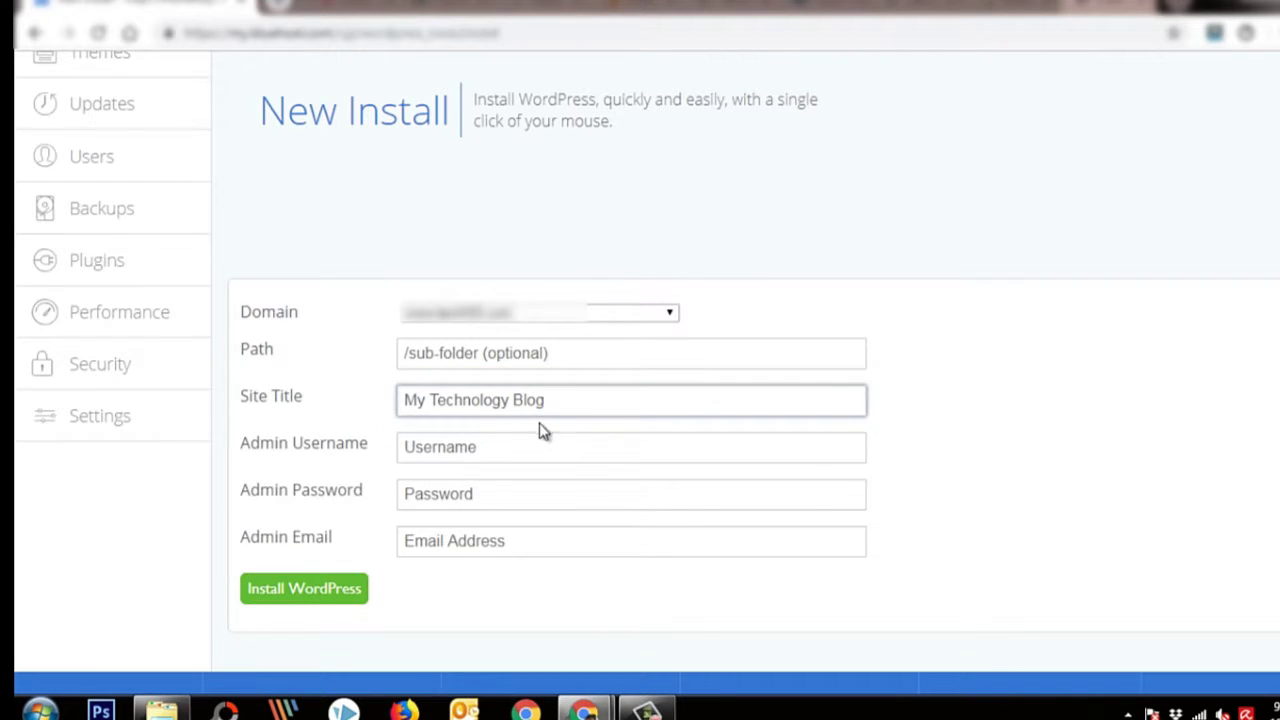
click(543, 446)
text(bksondagar)
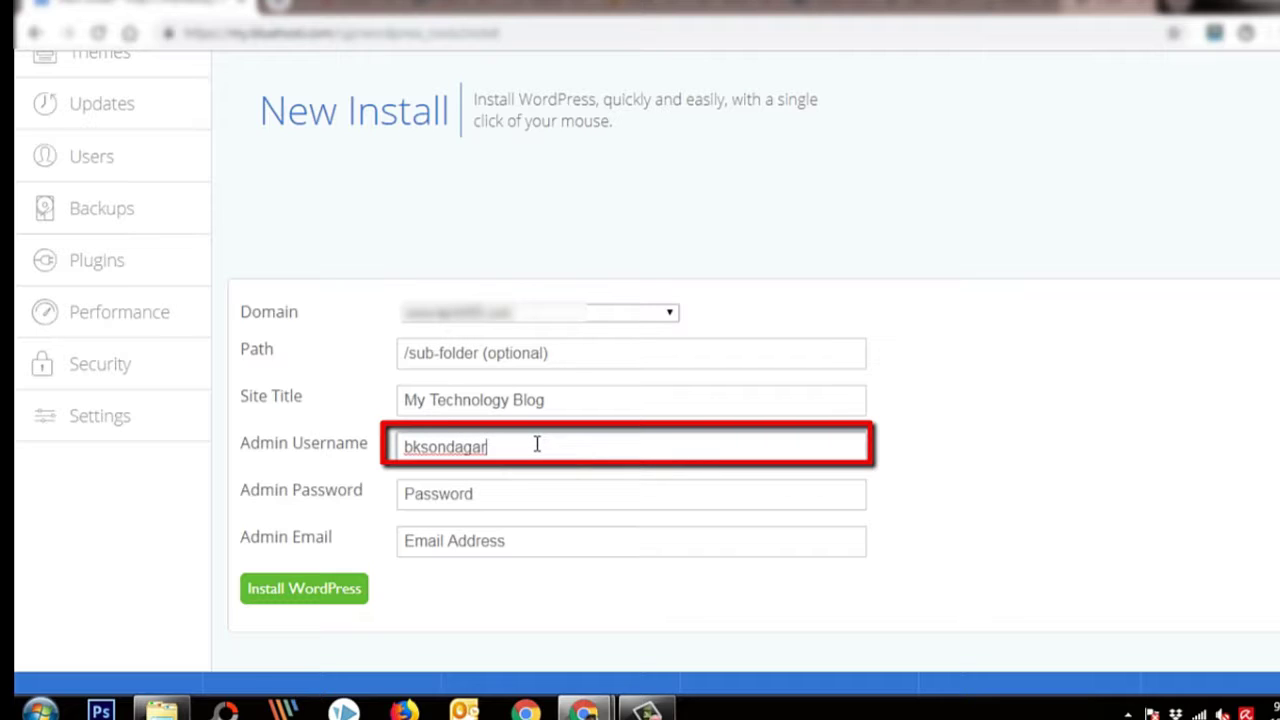
key(Tab)
text(admin)
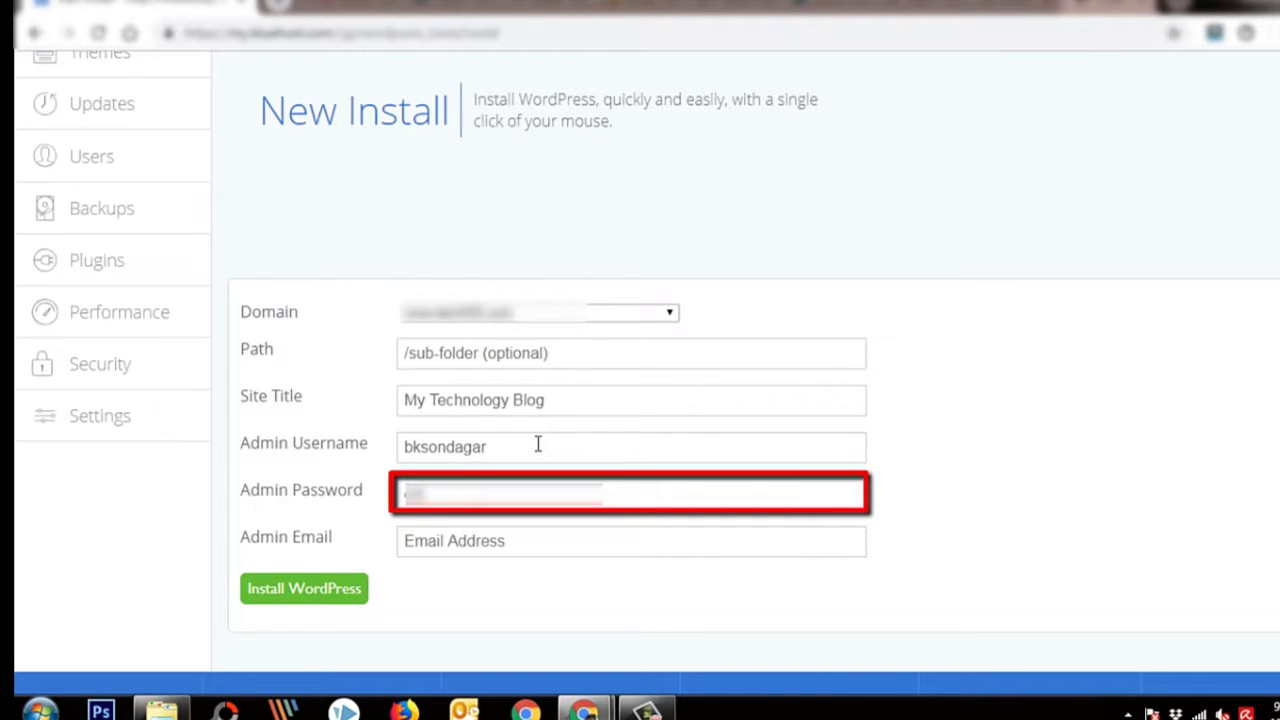
text(123)
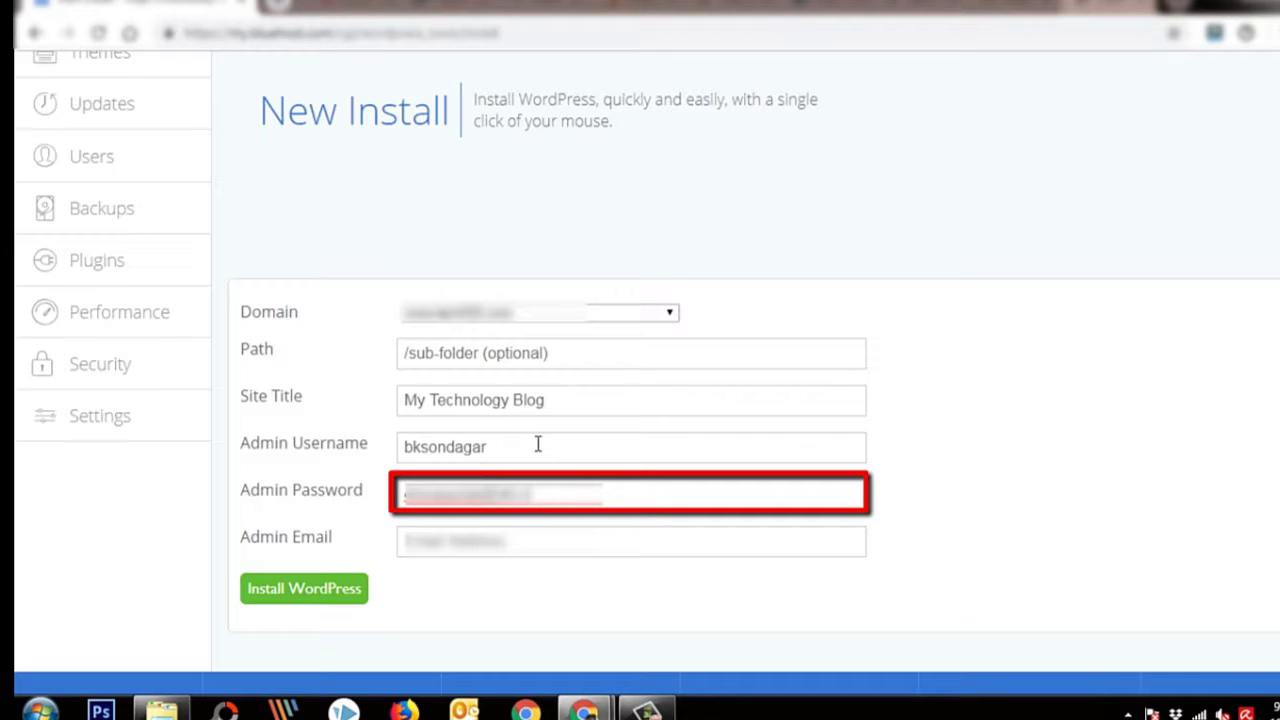
click(528, 548)
text(bkson)
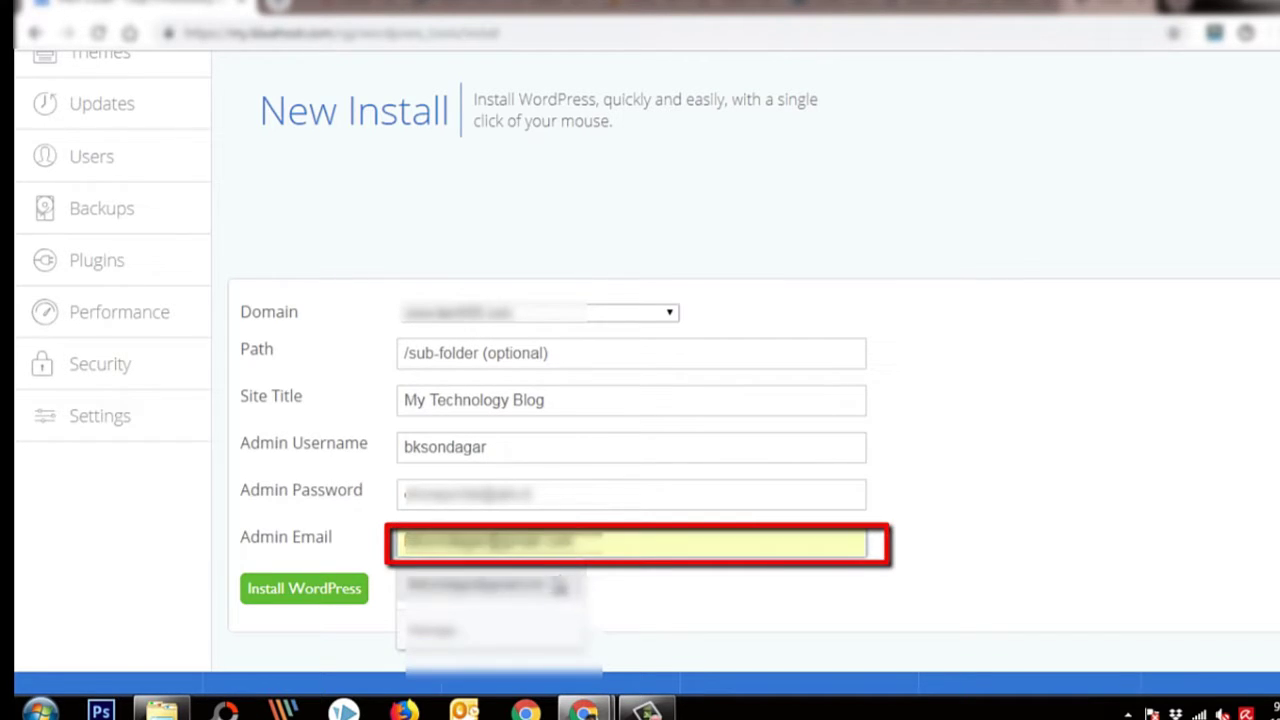
click(545, 585)
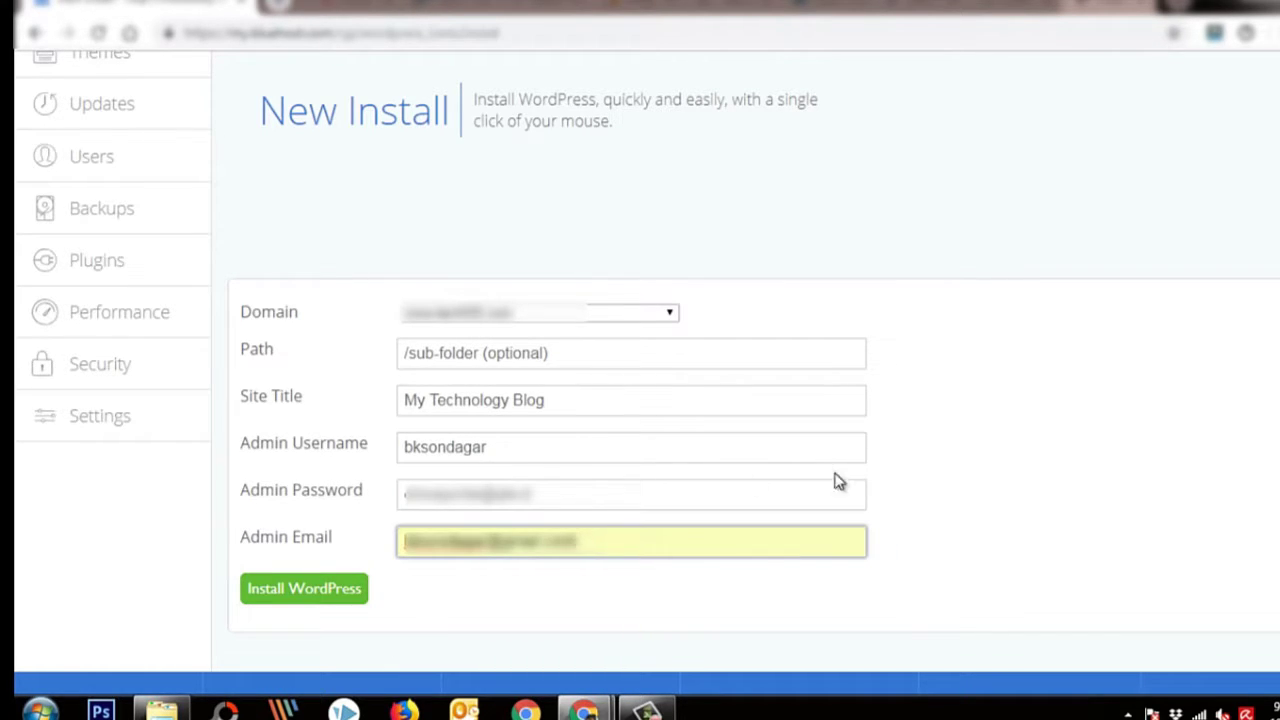
double_click(654, 497)
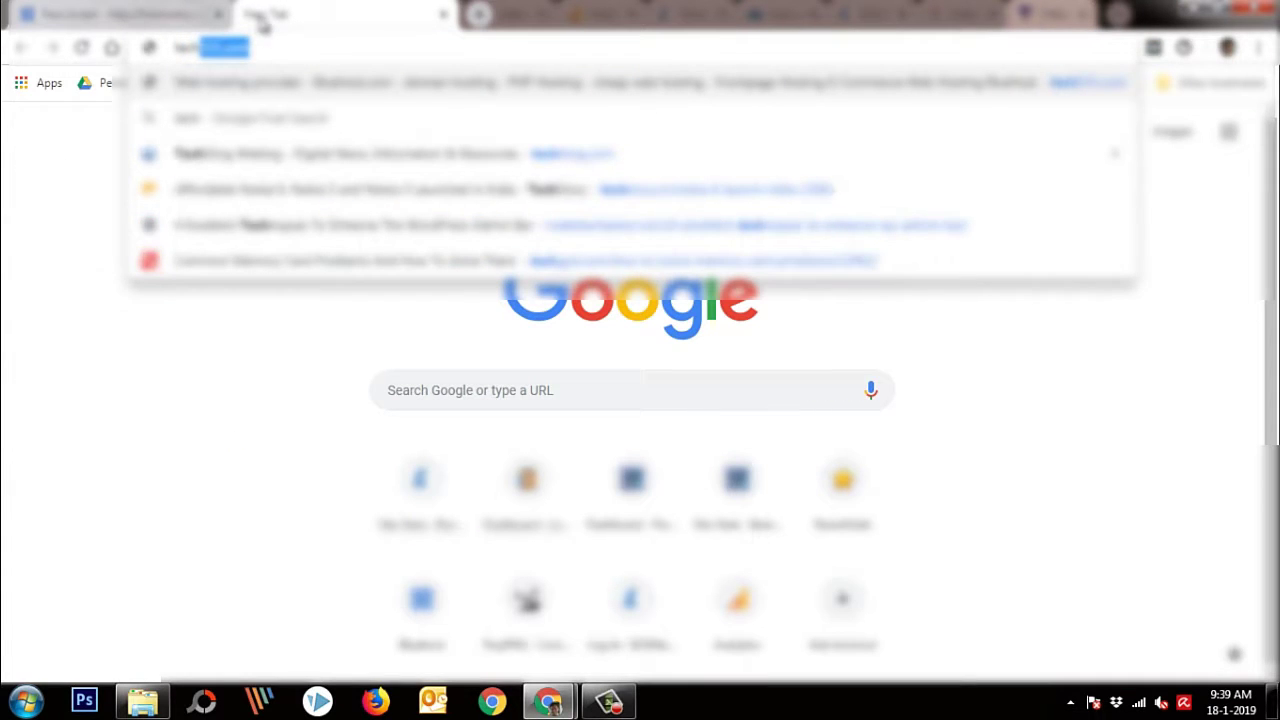
Load the new blog and open its /wp-admin login page
key(Return)
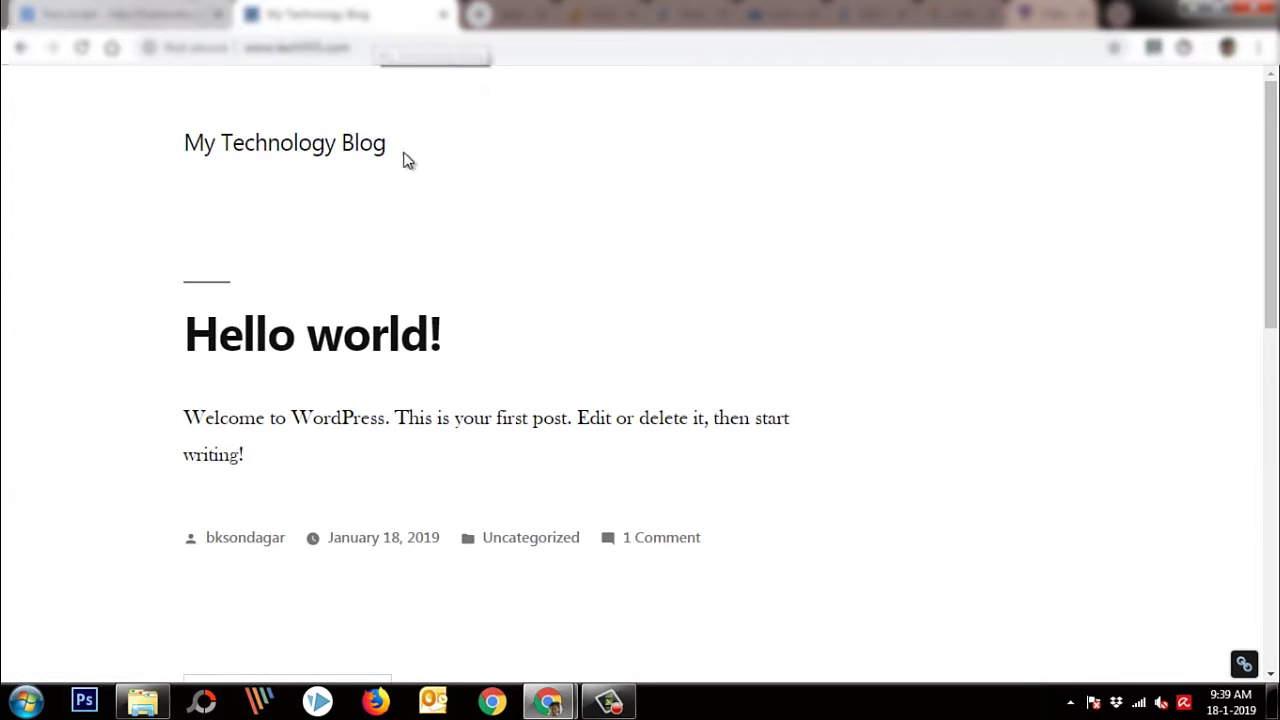
click(425, 50)
text(/wp-admin)
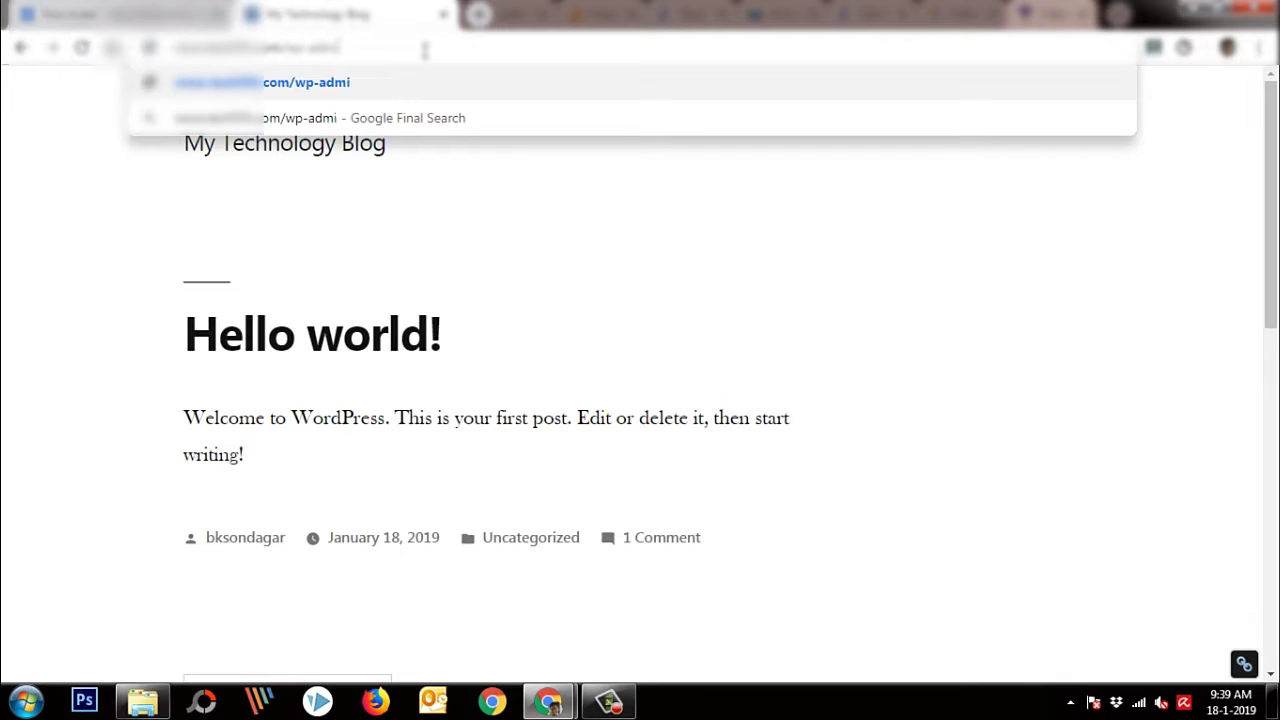
key(Return)
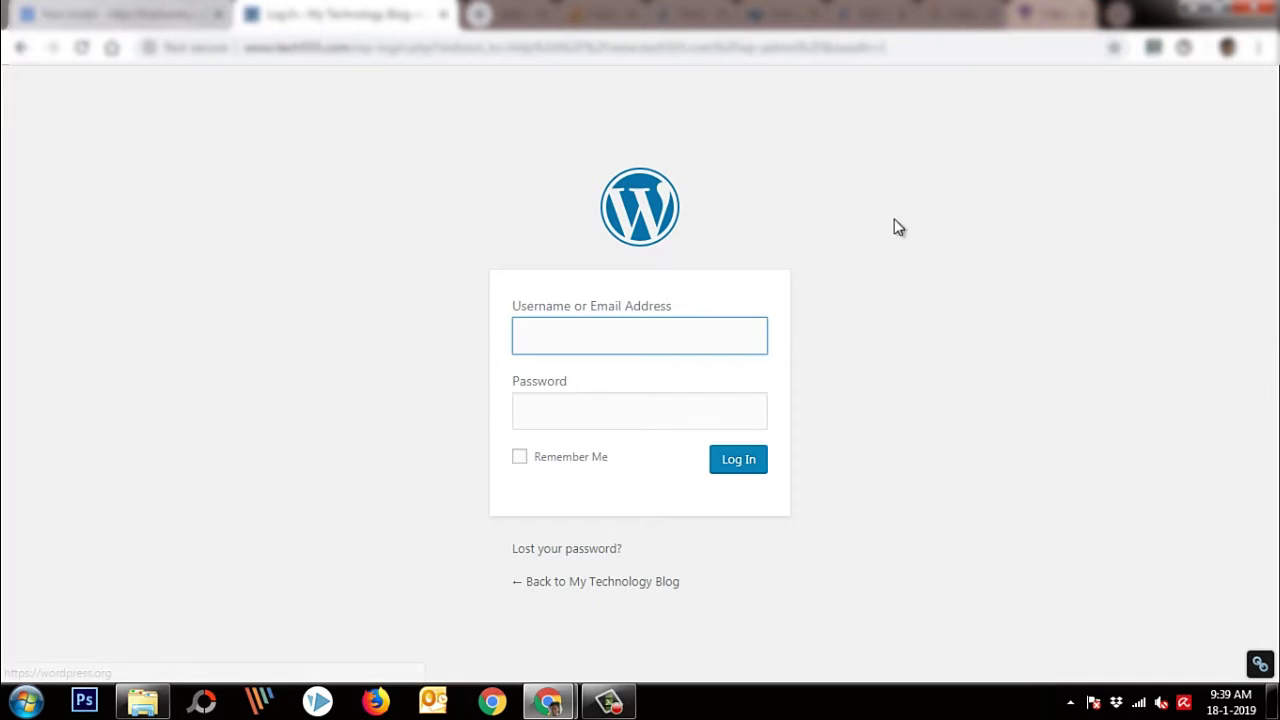
Log in with the admin username and password and start a new post
text(bksondagar)
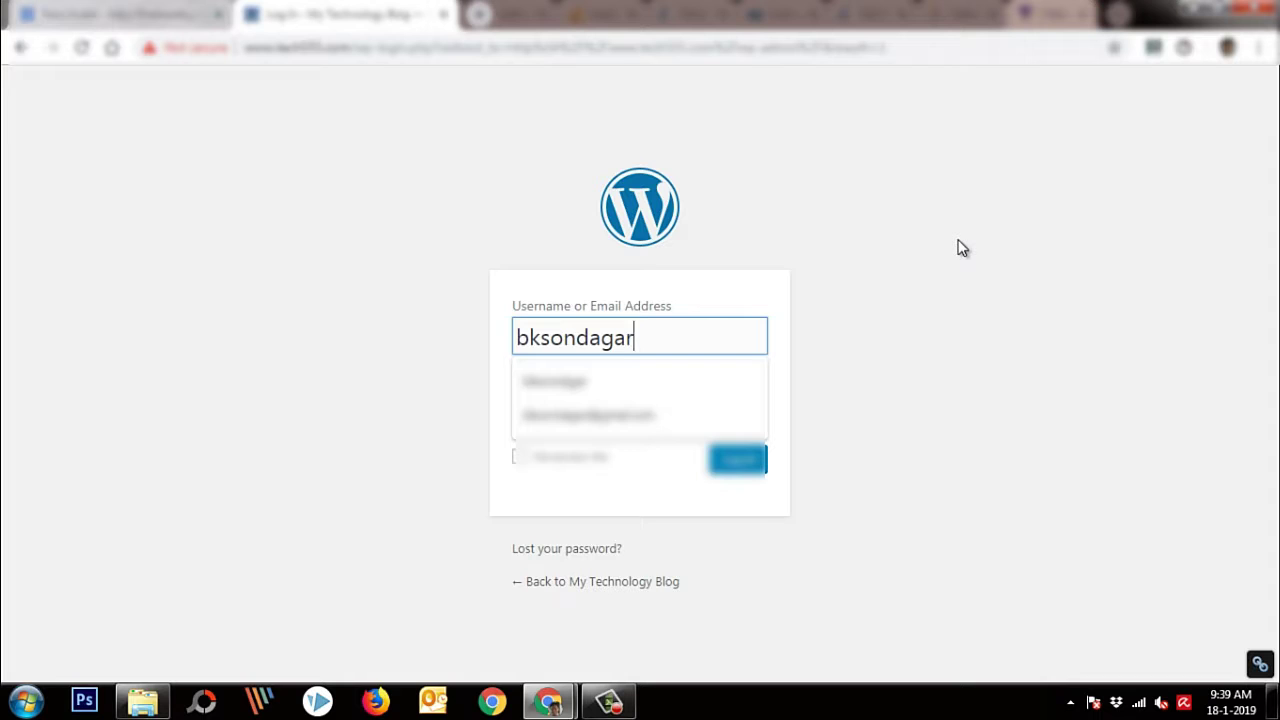
key(Tab)
text(••)
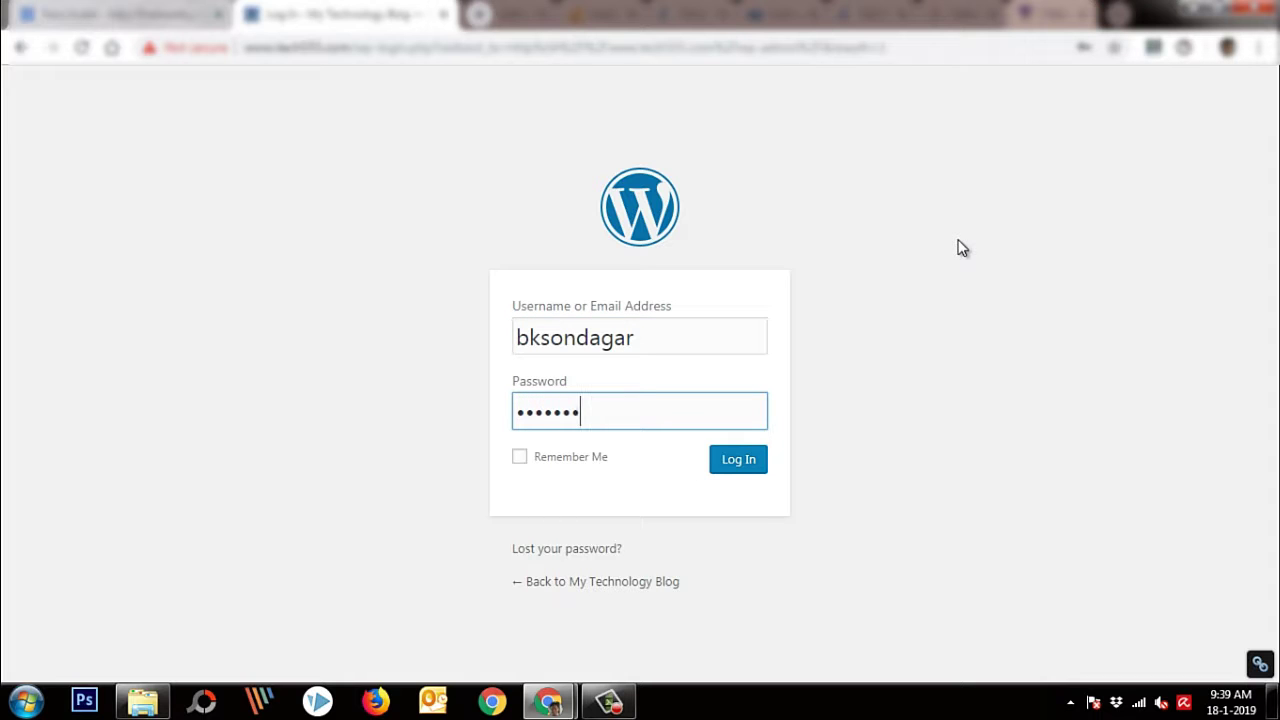
text(•••••••••••••)
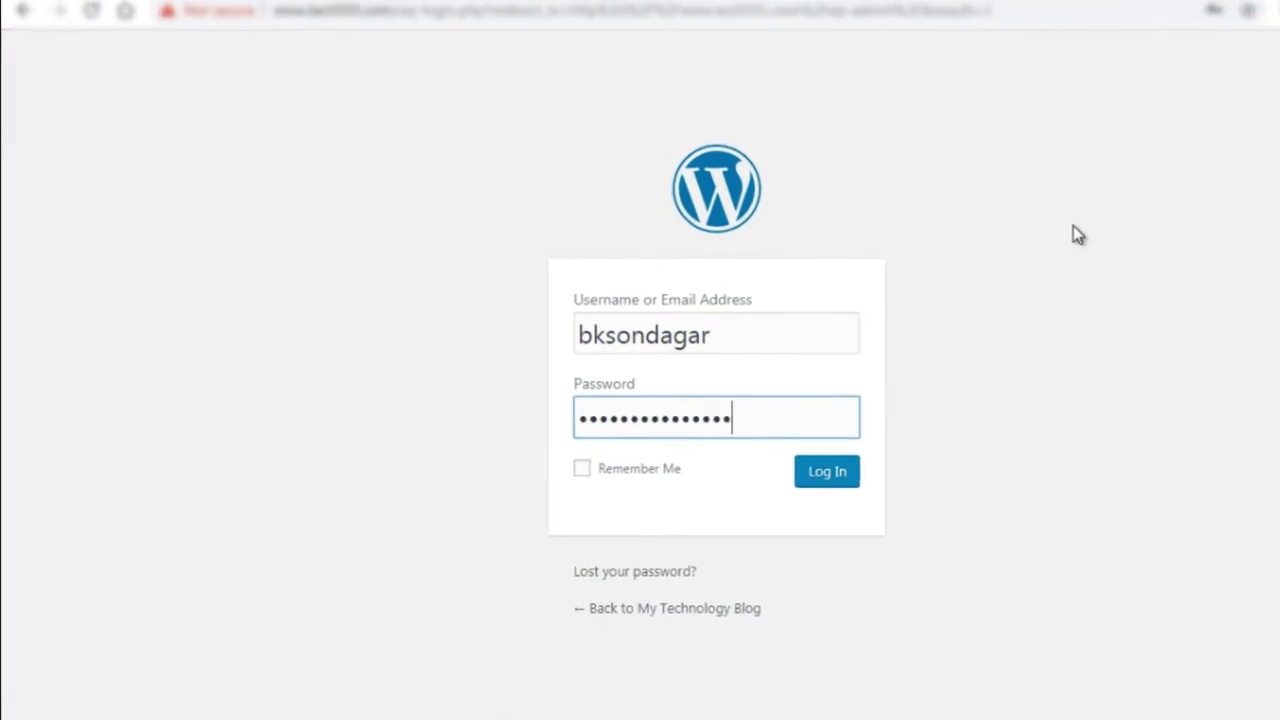
key(Return)
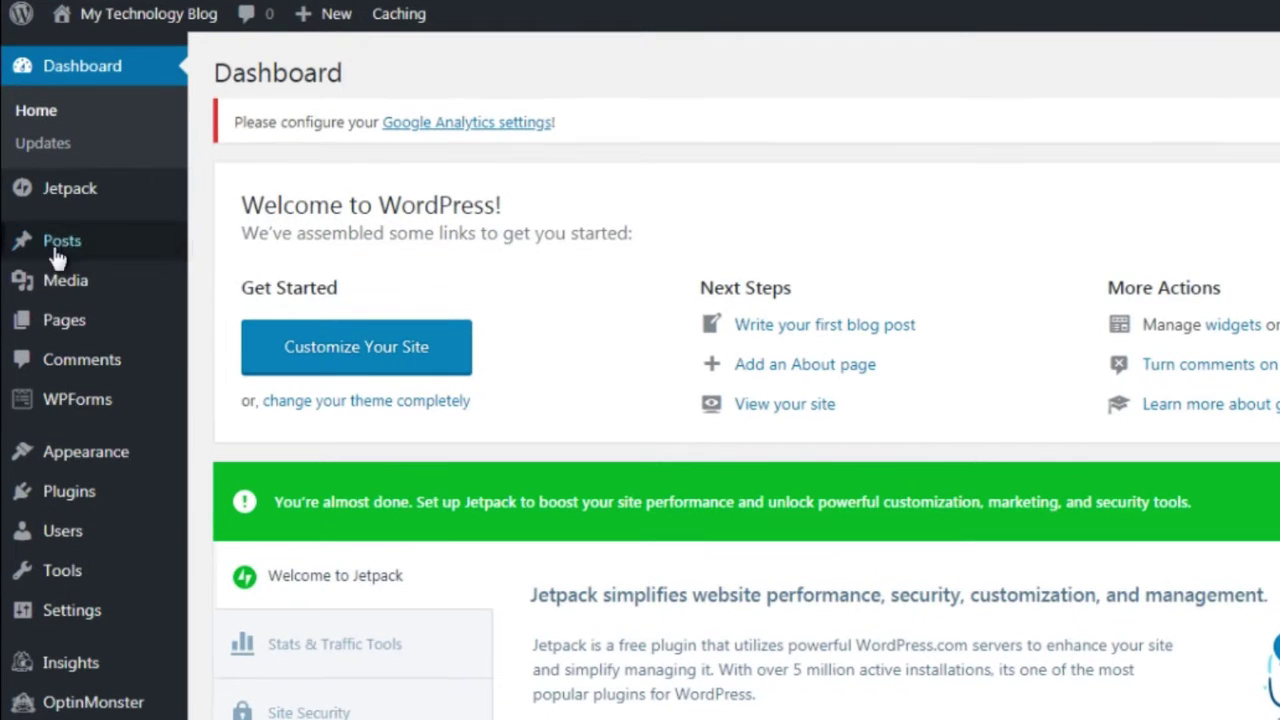
mouse_move(46, 252)
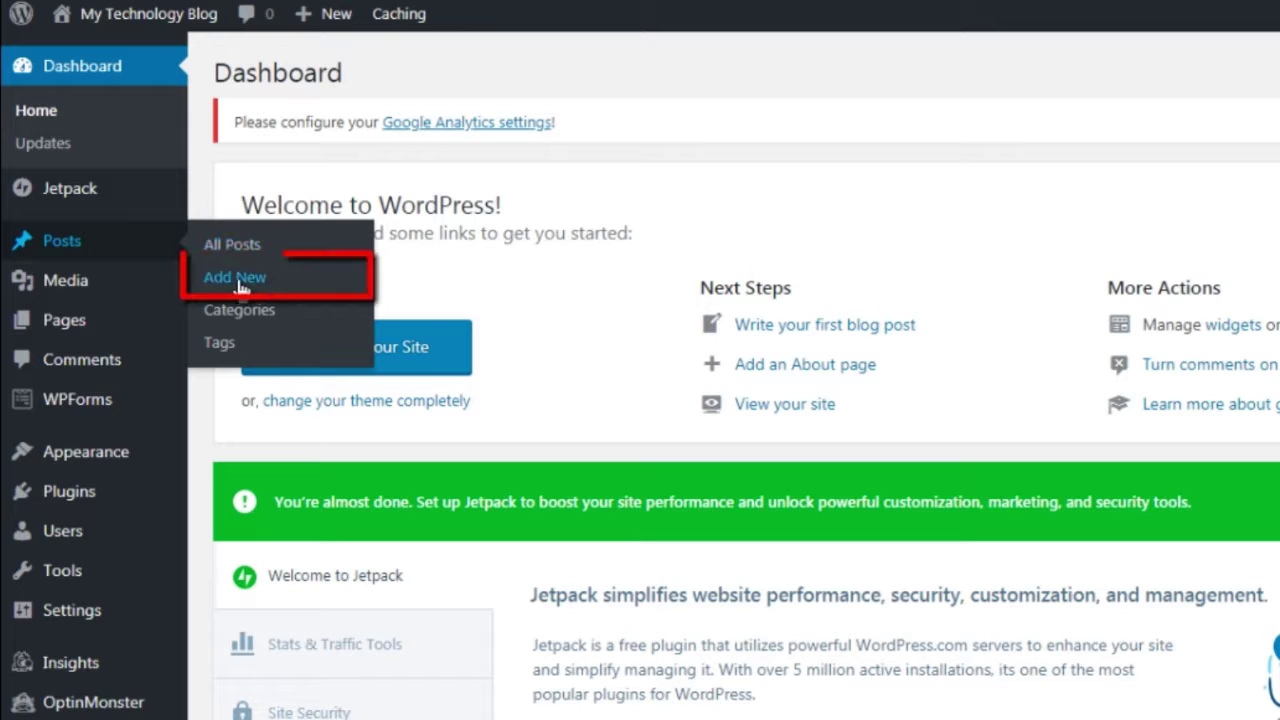
click(236, 277)
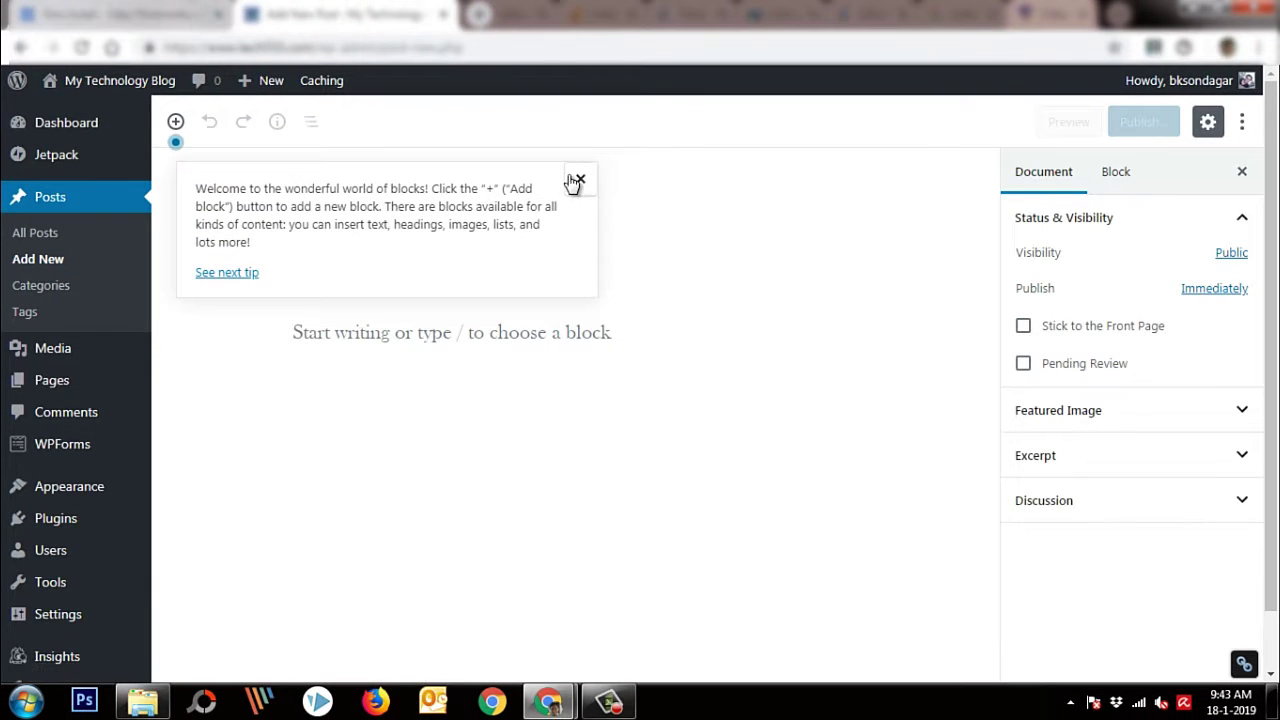
Title the post 'This is my first post on this blog' and add the paragraph 'Here you go!'
click(580, 179)
click(469, 230)
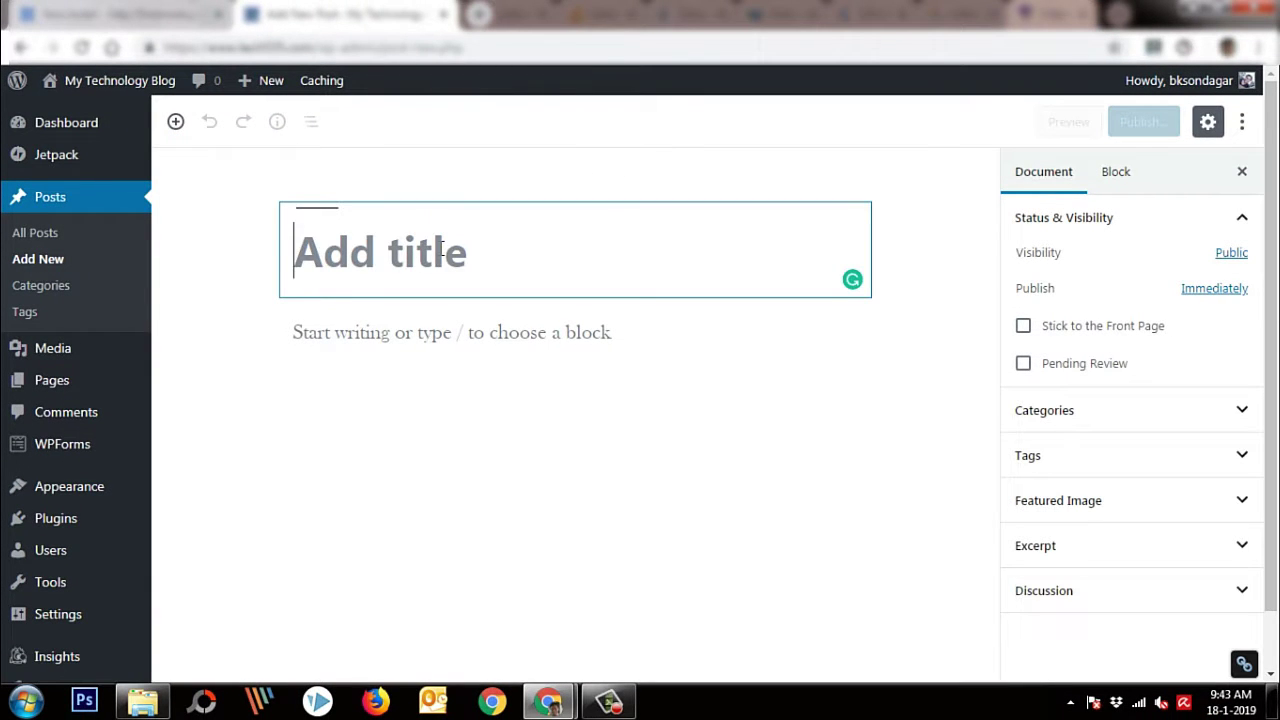
text(This is my first)
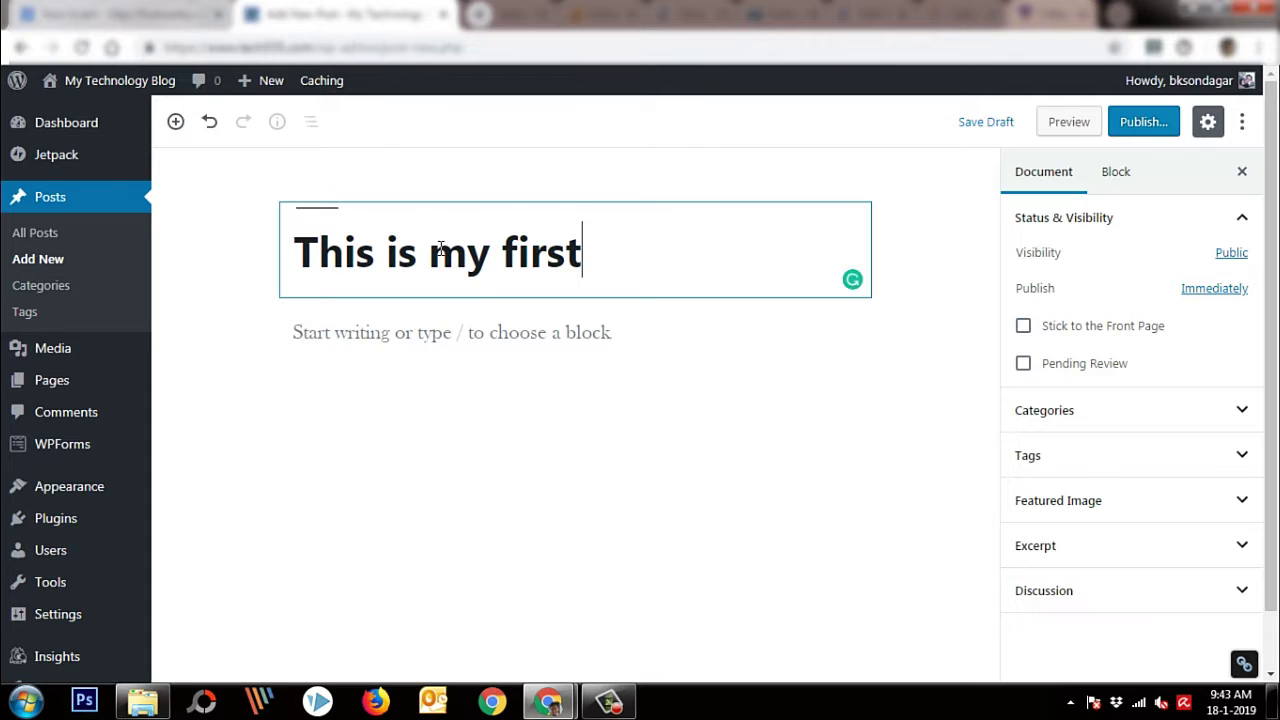
text( post on this blog)
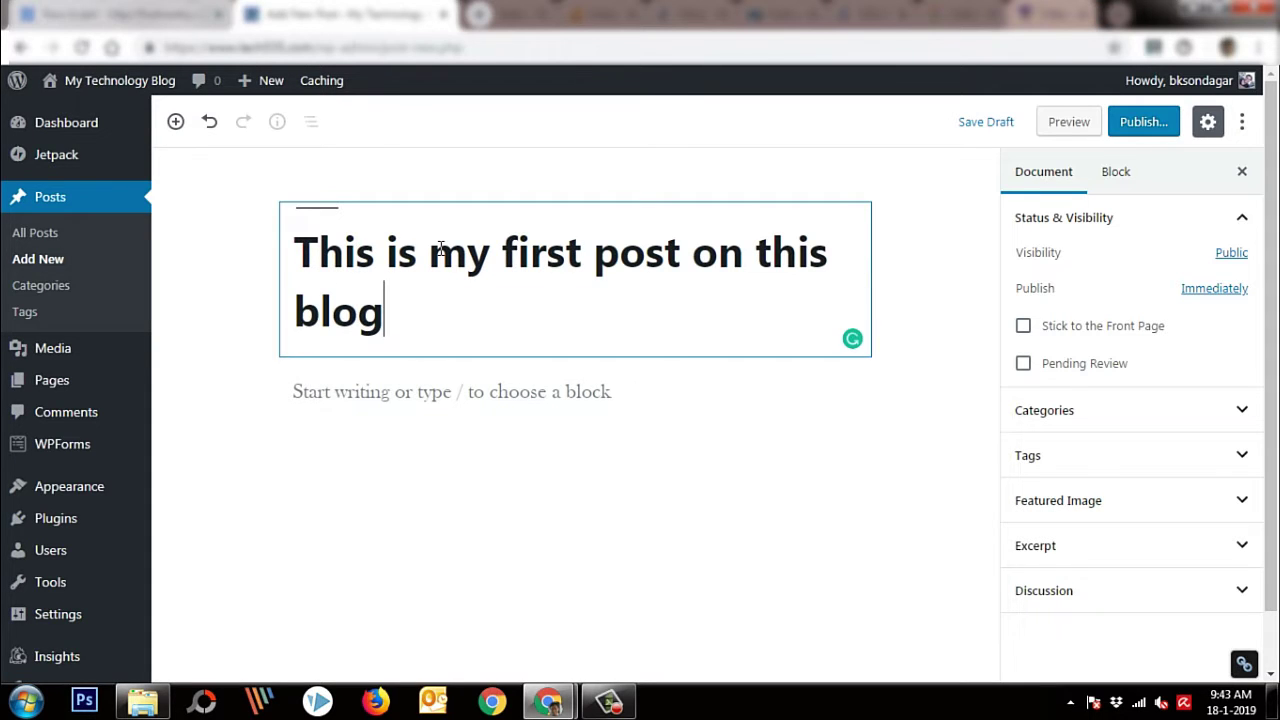
click(370, 391)
text(H)
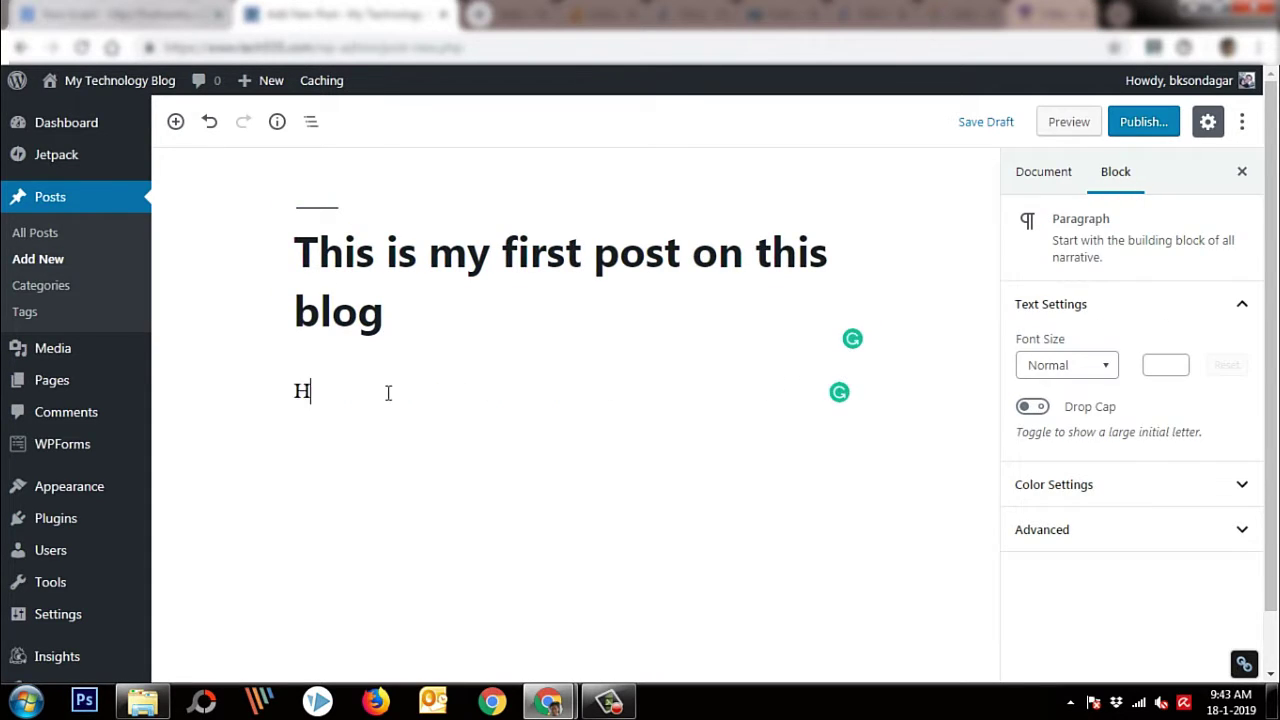
text(ere you go)
key(Return)
key(Return)
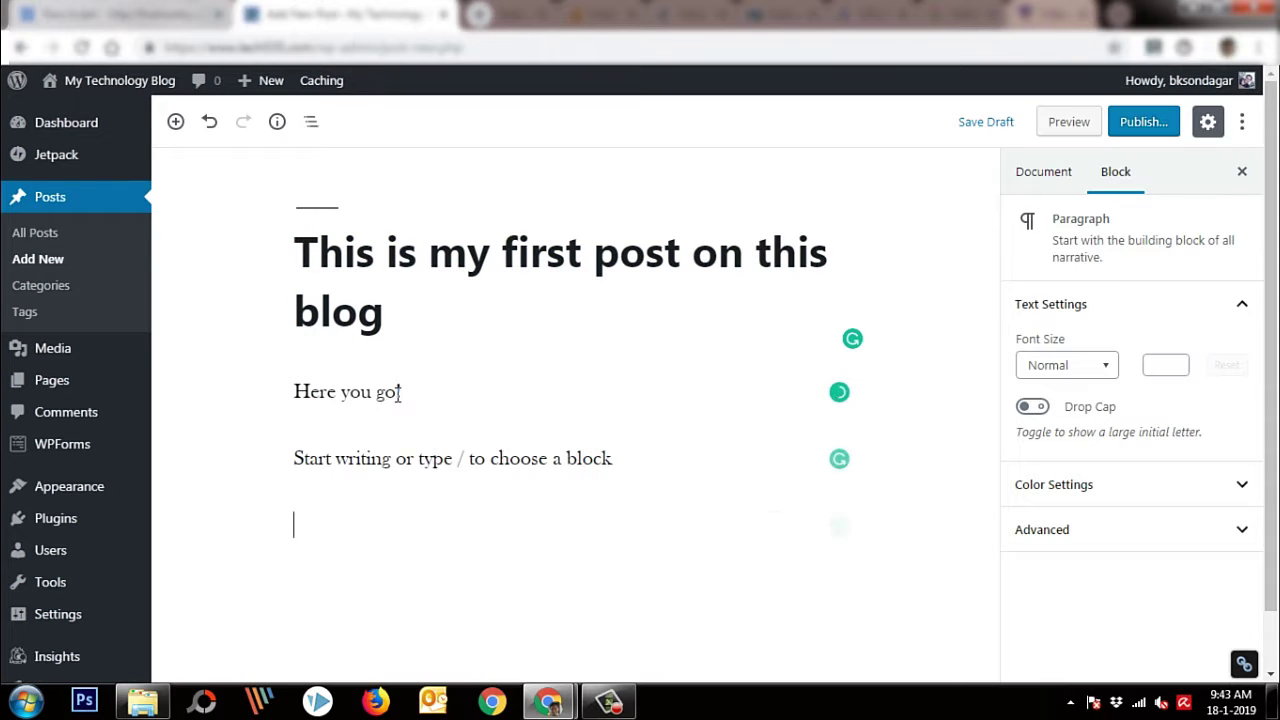
key(BackSpace)
key(BackSpace)
text(!)
key(Return)
Write the paragraph about successfully installing WordPress and writing your first post
text(You hav)
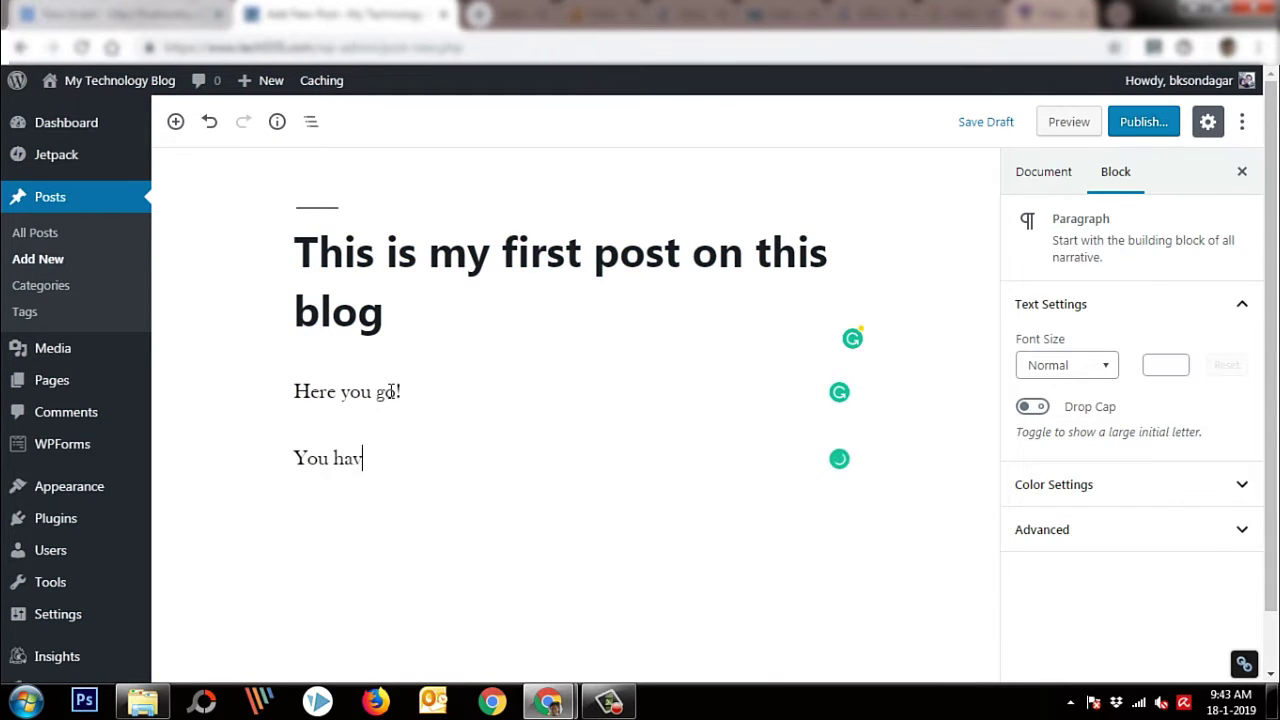
text(e successf)
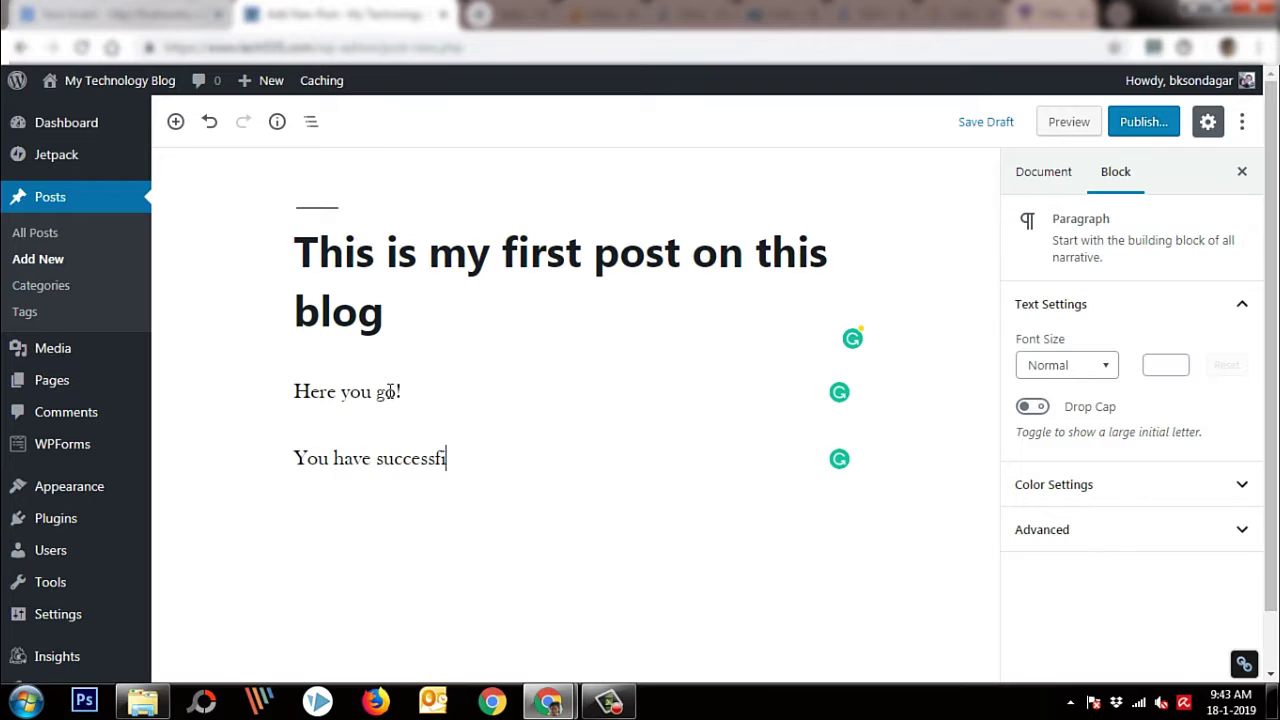
text(ull)
key(BackSpace)
key(BackSpace)
key(BackSpace)
key(BackSpace)
text(fu)
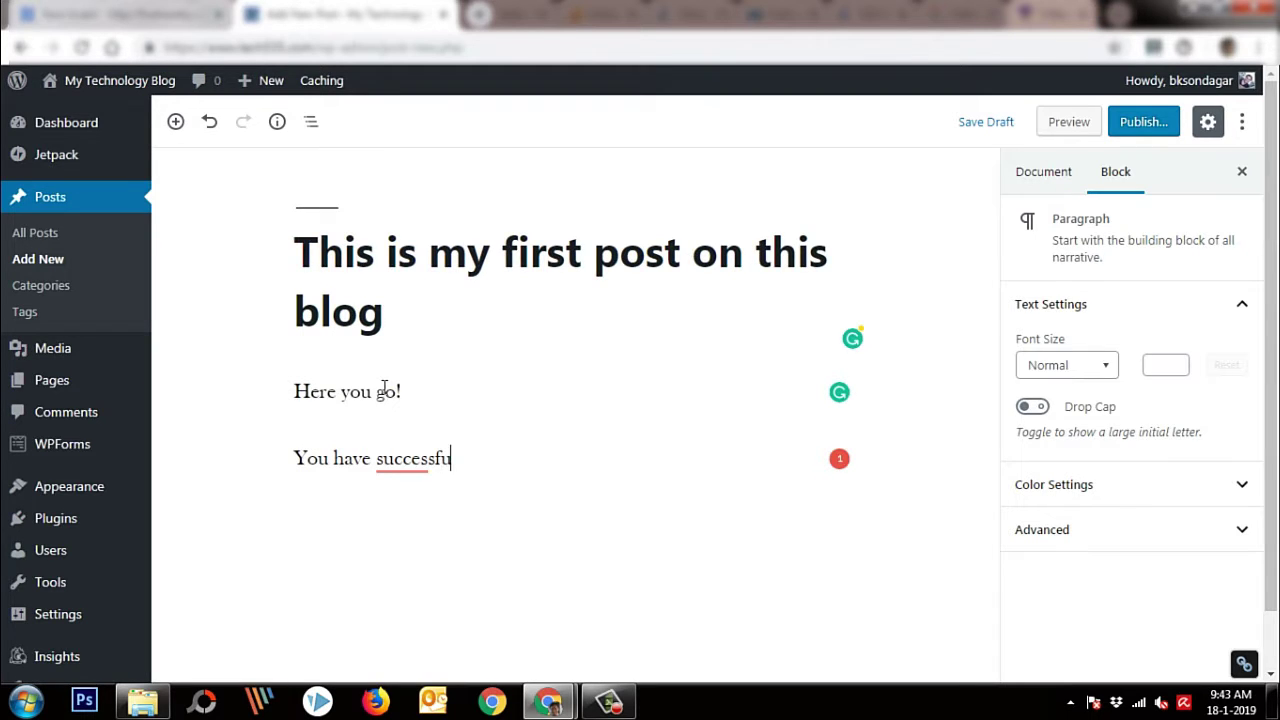
text(lly instealled )
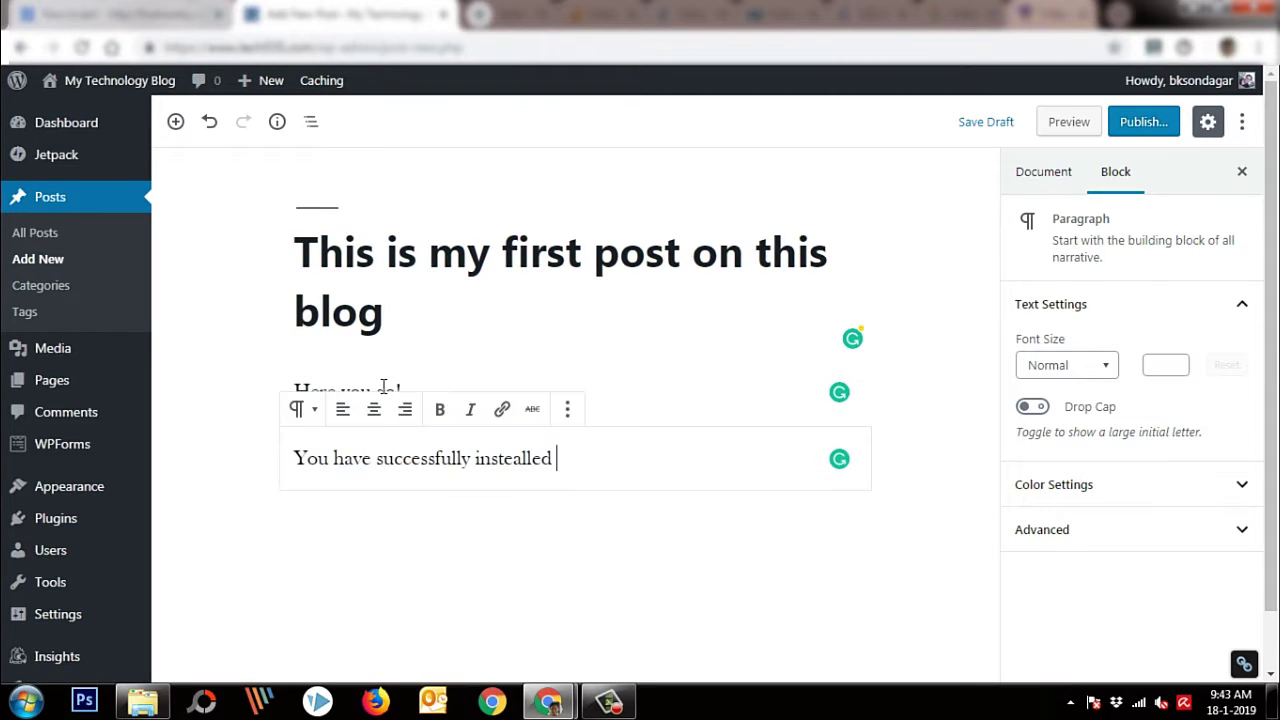
text(wordpress, n)
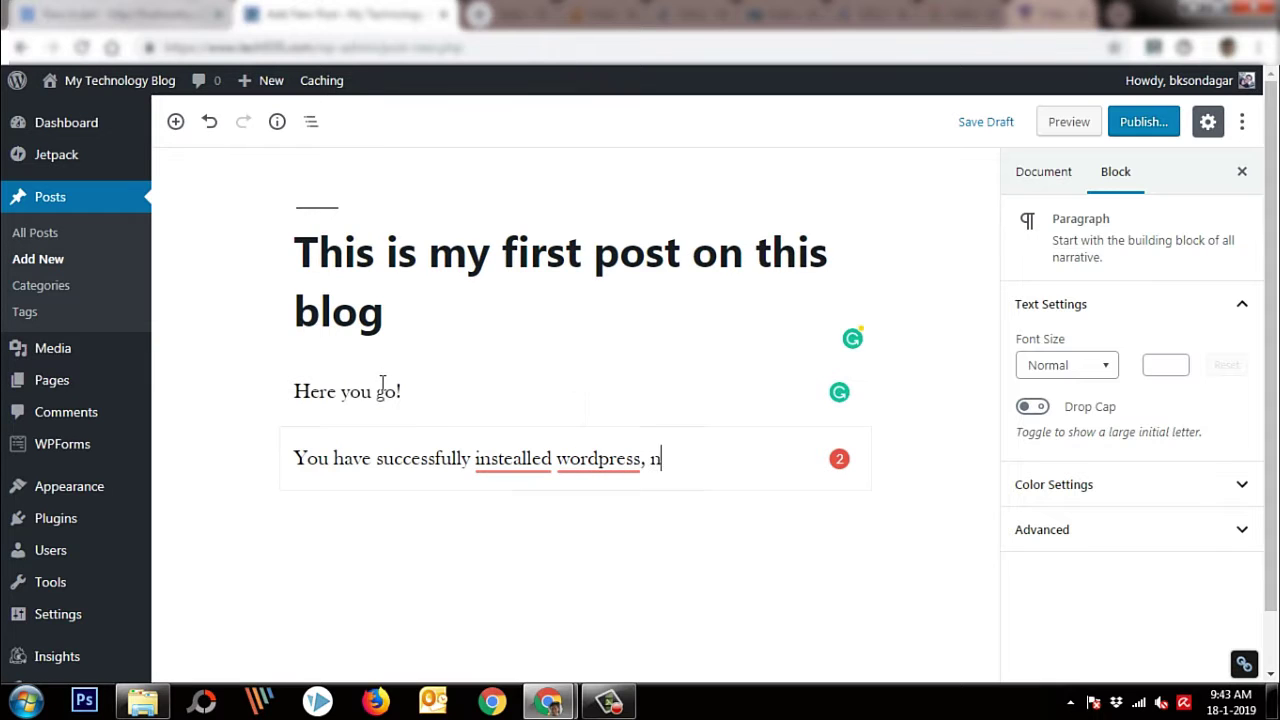
text(ow you are wr)
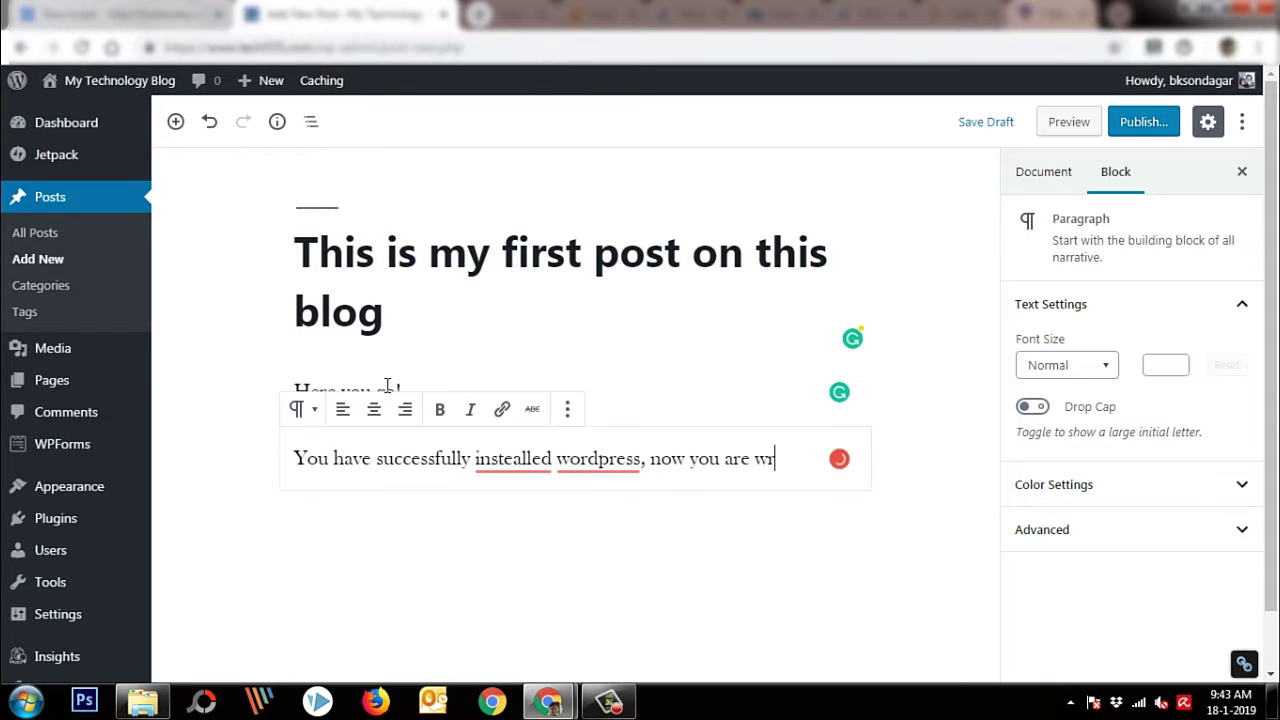
text(iting your first o=)
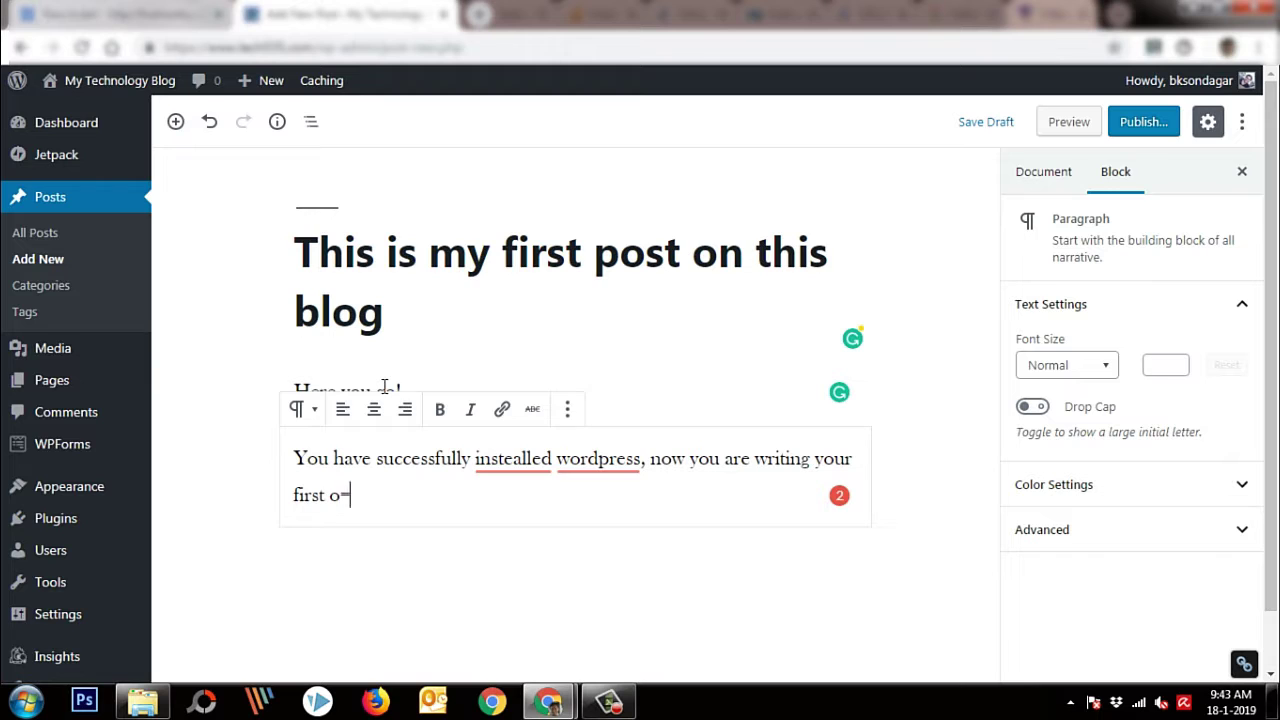
key(BackSpace)
text(post.)
Correct the spelling to 'installed' and capitalise 'WordPress' using the suggestions
mouse_move(505, 462)
click(510, 494)
mouse_move(573, 468)
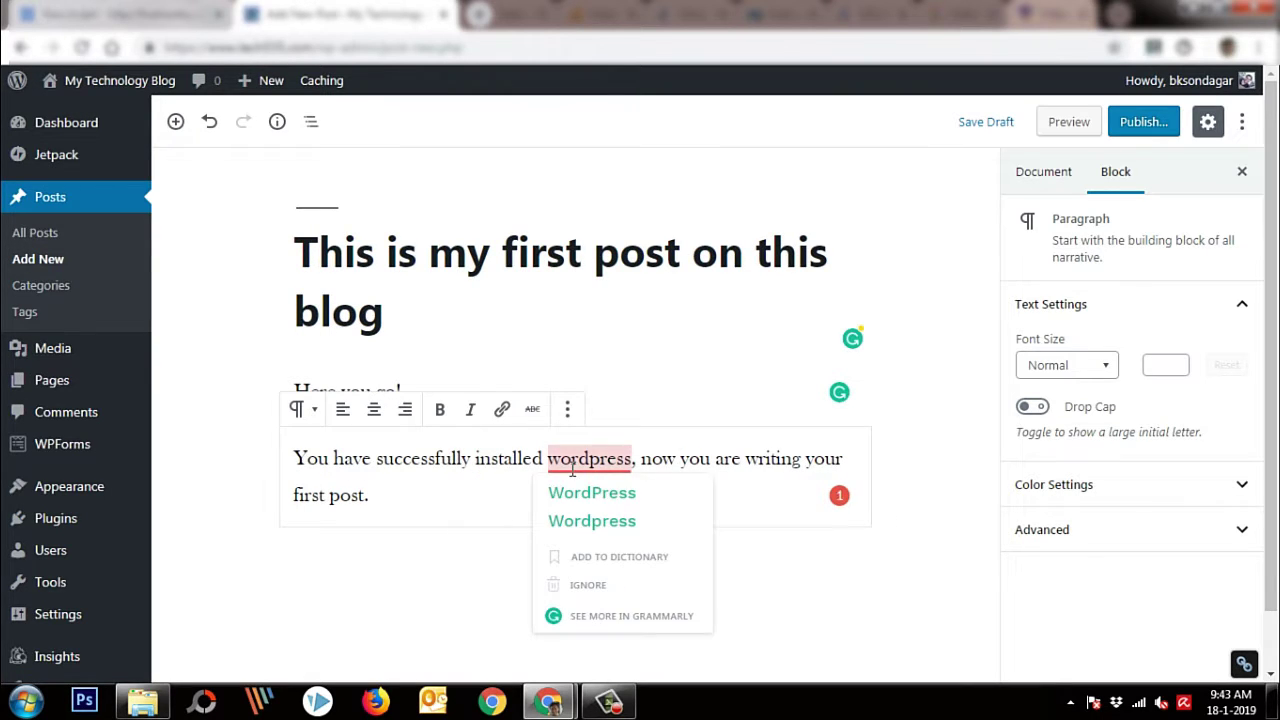
click(591, 493)
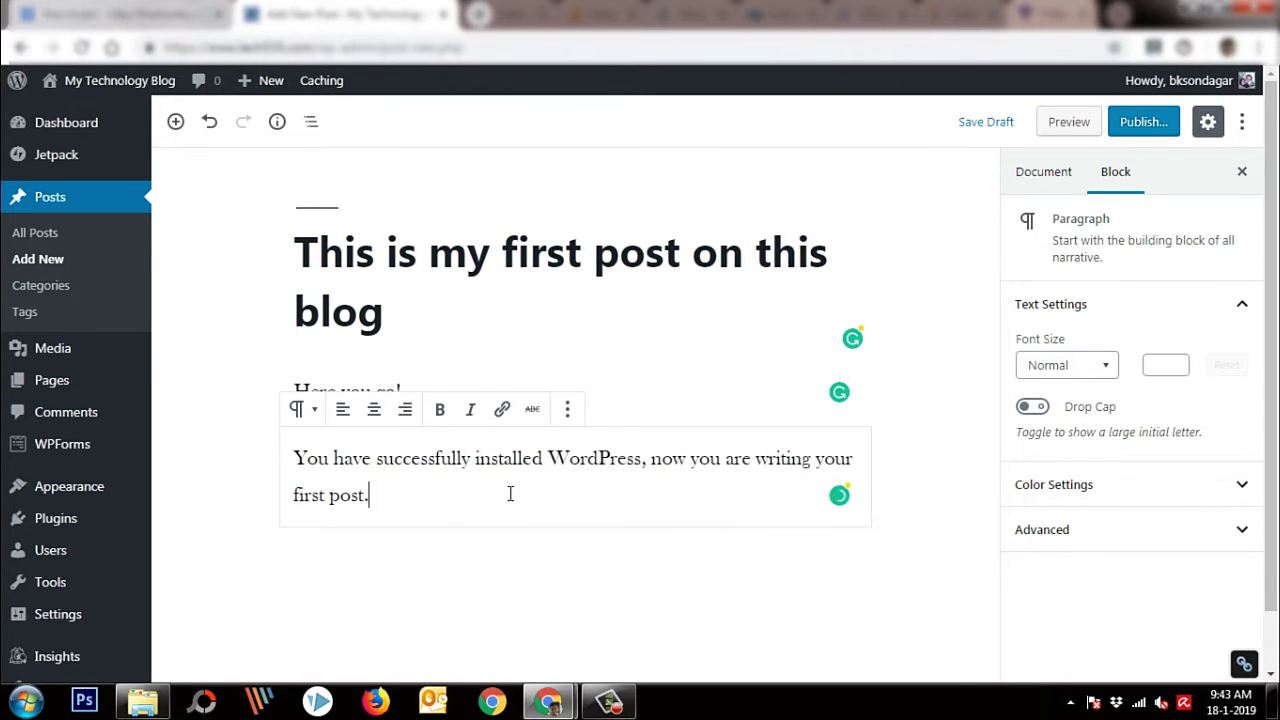
click(1143, 128)
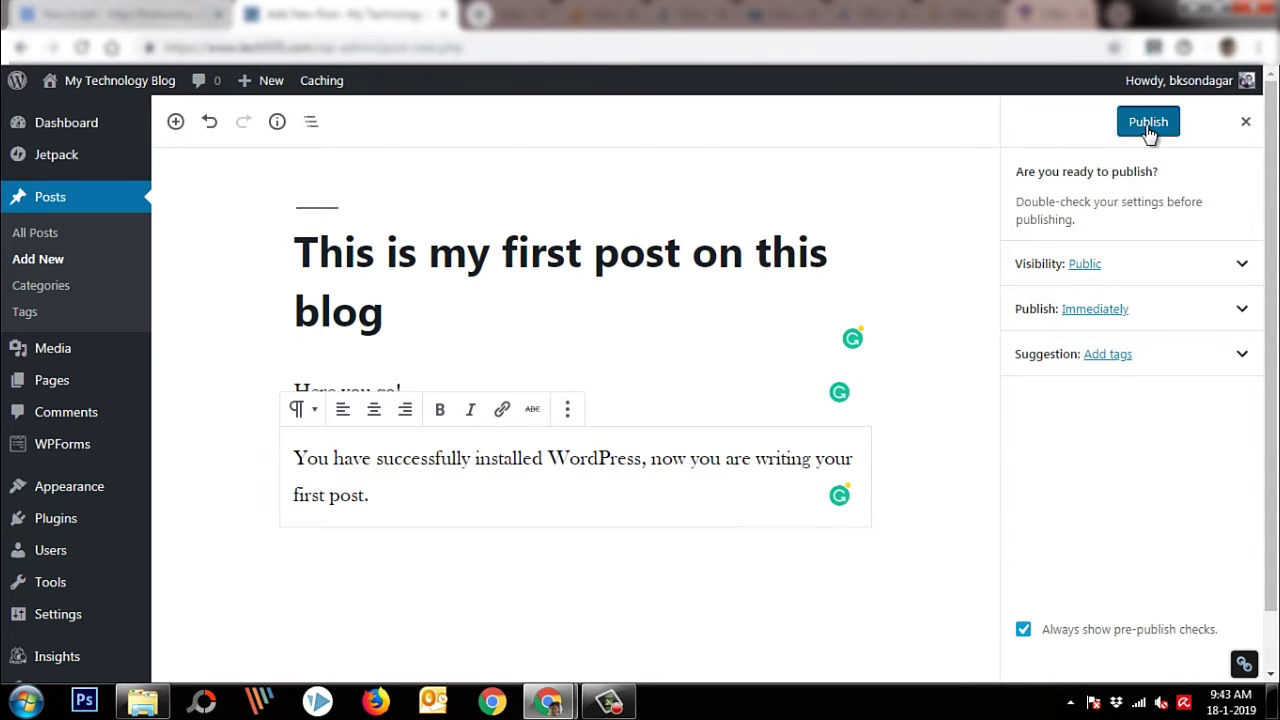
Publish the post, view it live on tech555.com, and return to the editor
click(1150, 127)
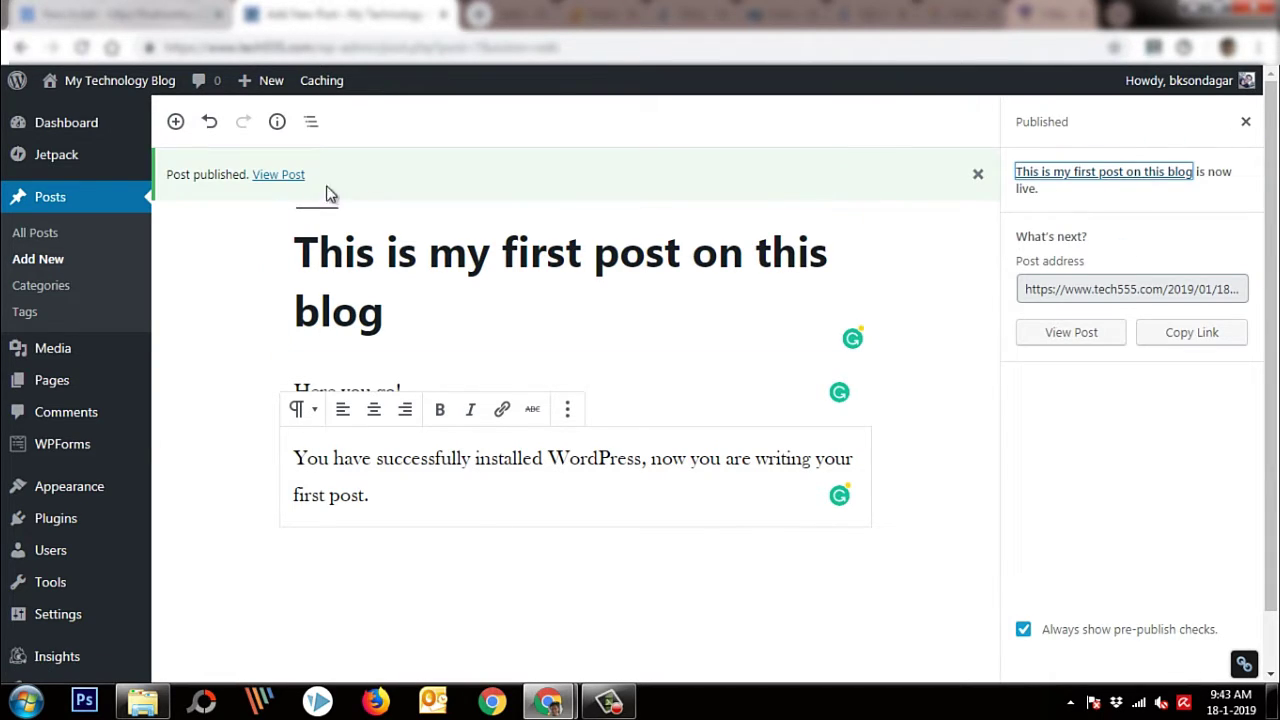
click(285, 177)
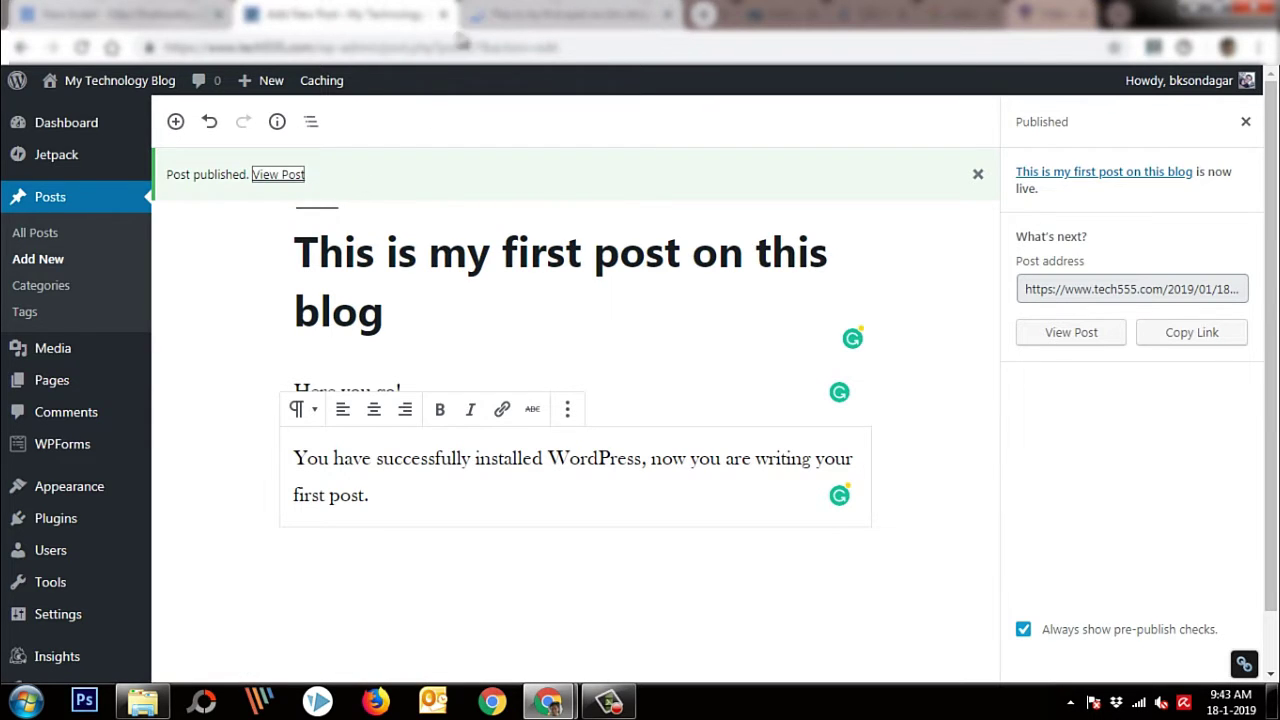
scroll(507, 420, down, 5)
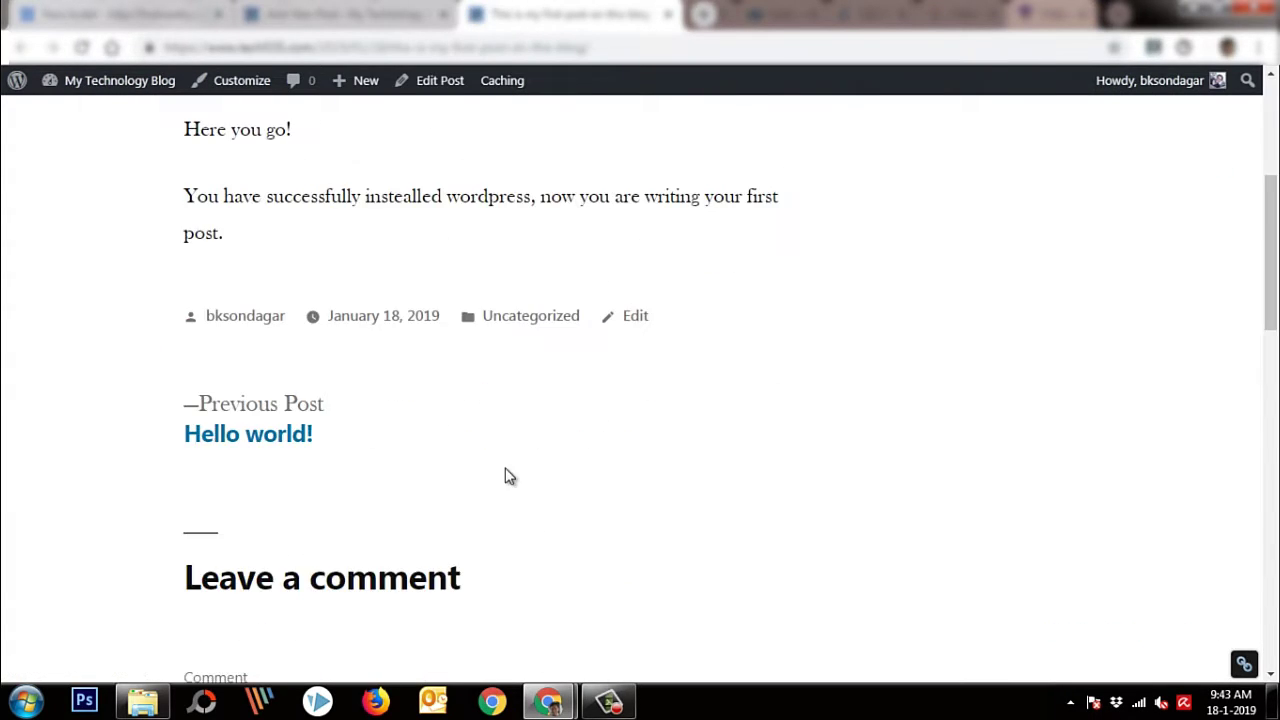
scroll(507, 474, up, 5)
click(400, 14)
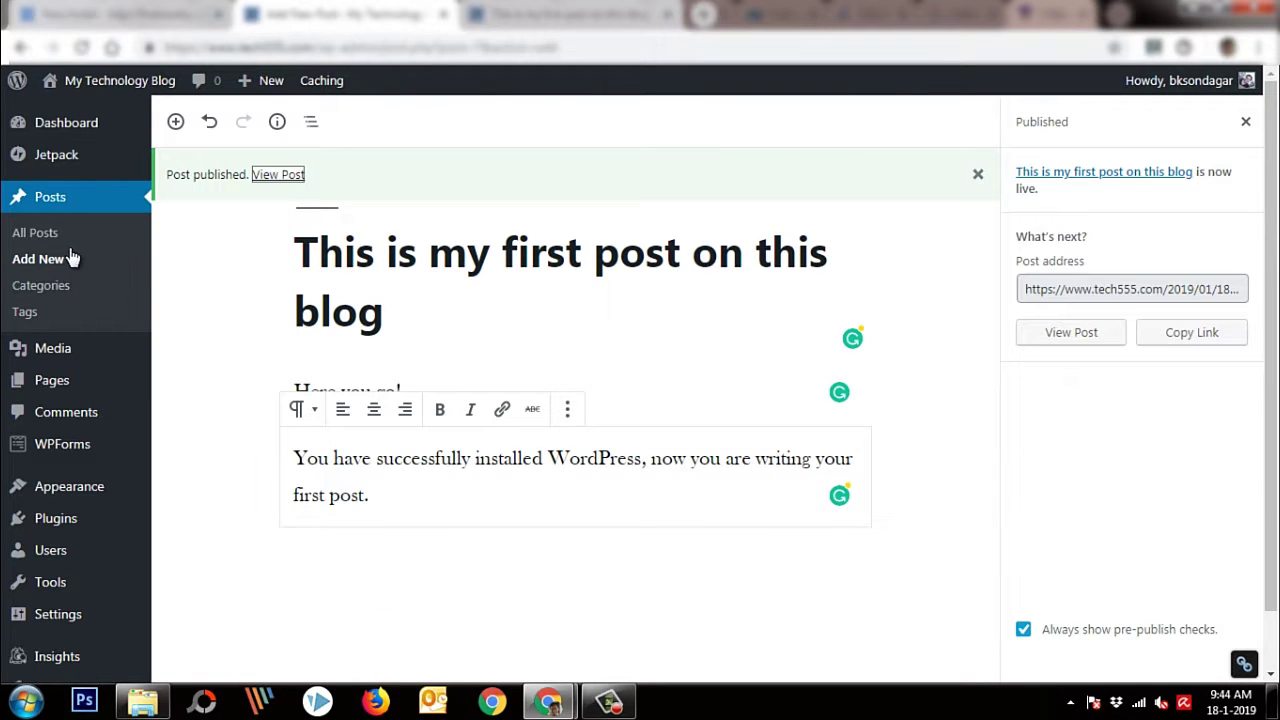
Add the paragraph 'If I want to add image in this post, I will do this process' and open the block inserter
click(469, 514)
key(Return)
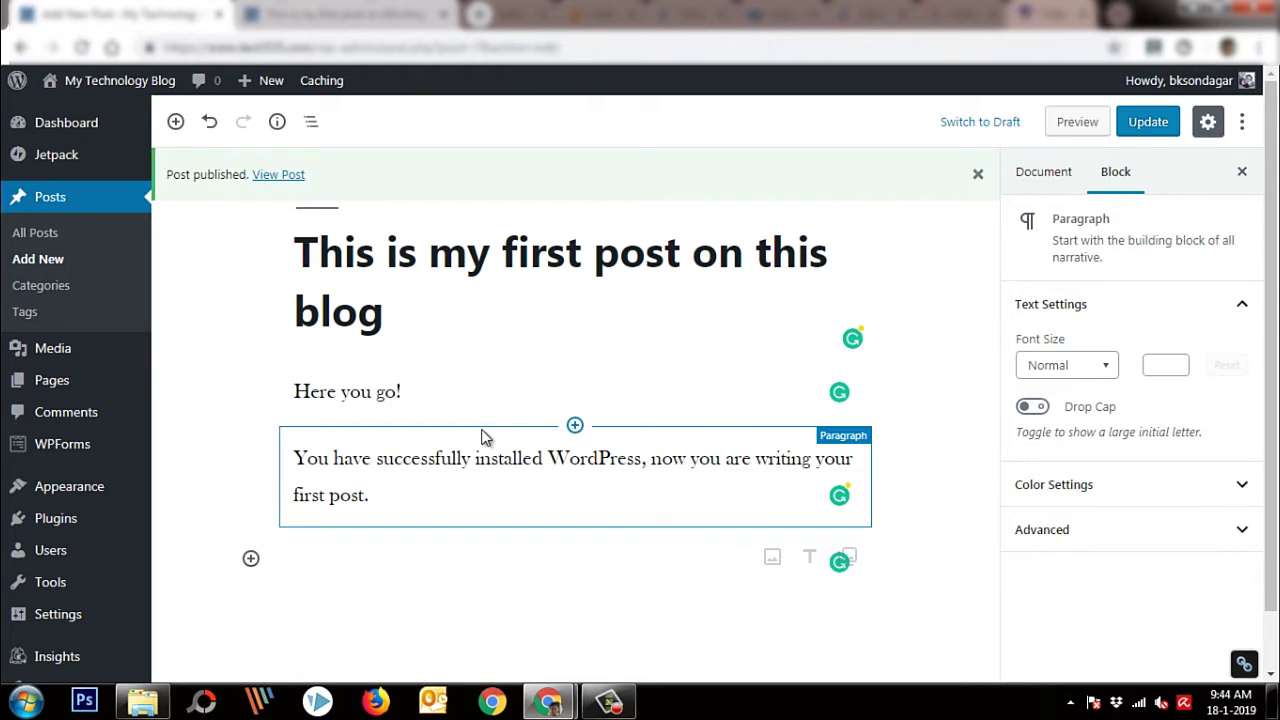
text(If I want to)
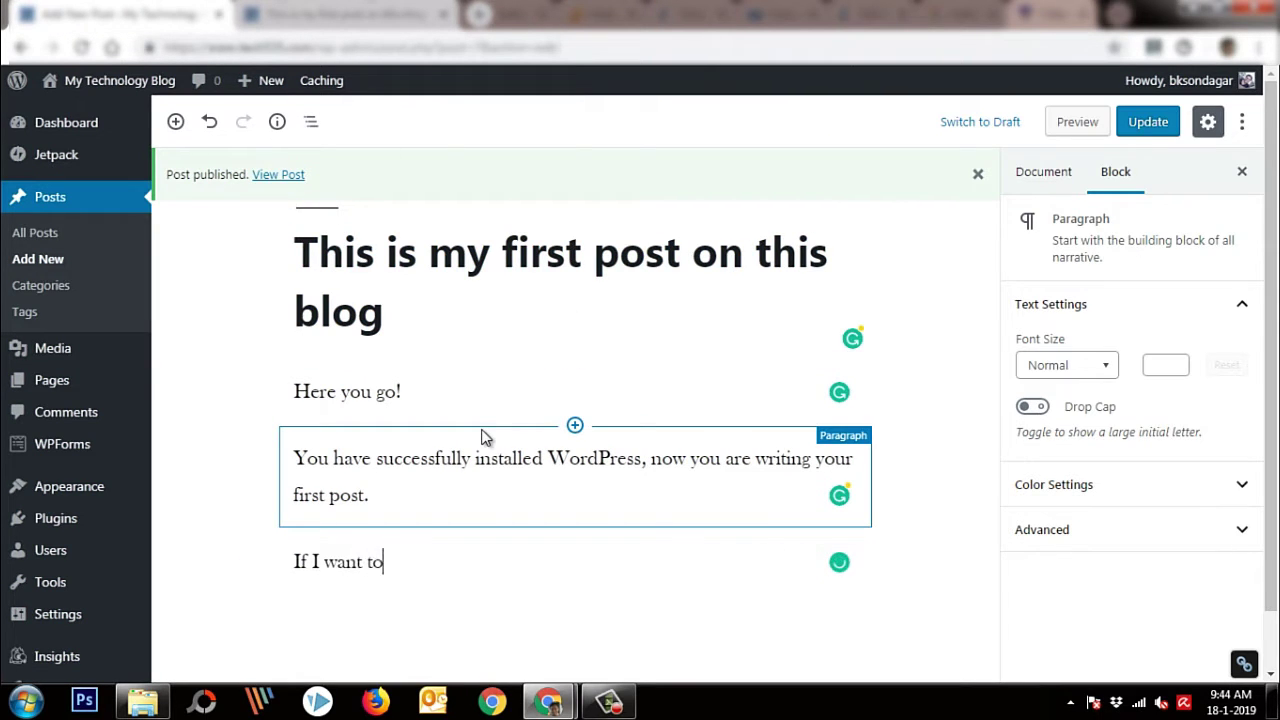
text( add image in this po)
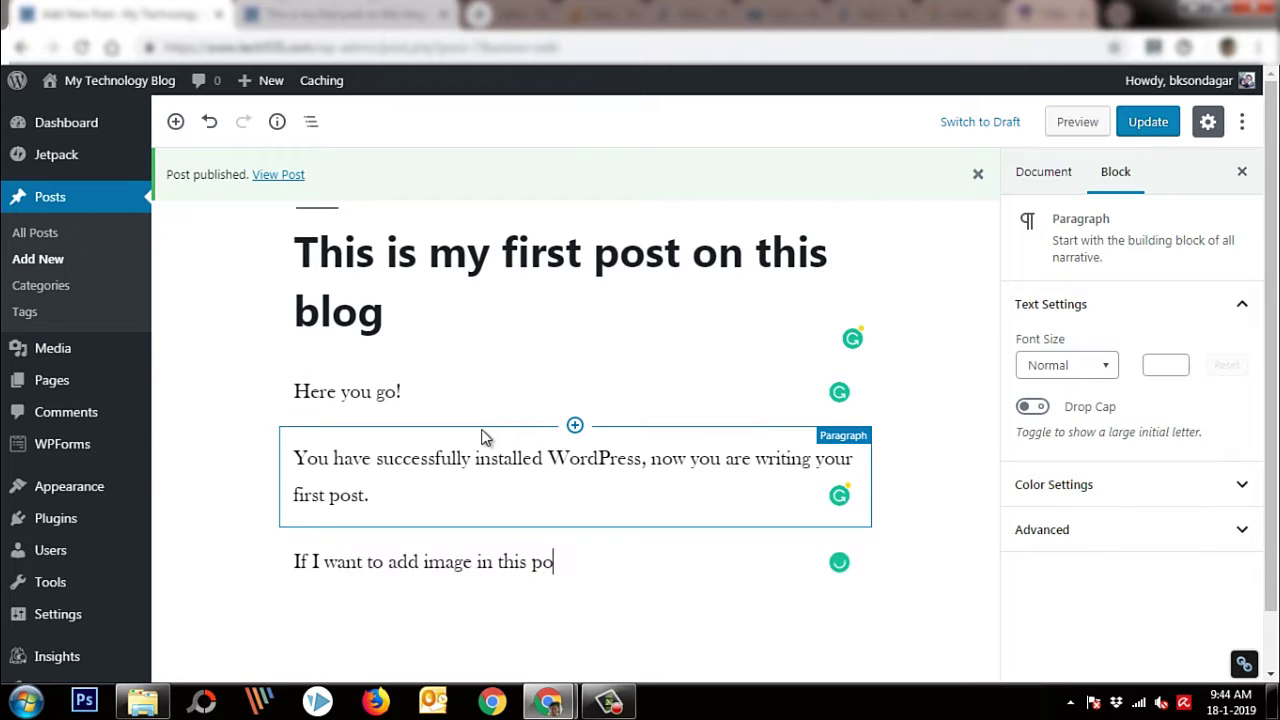
text(st, I will )
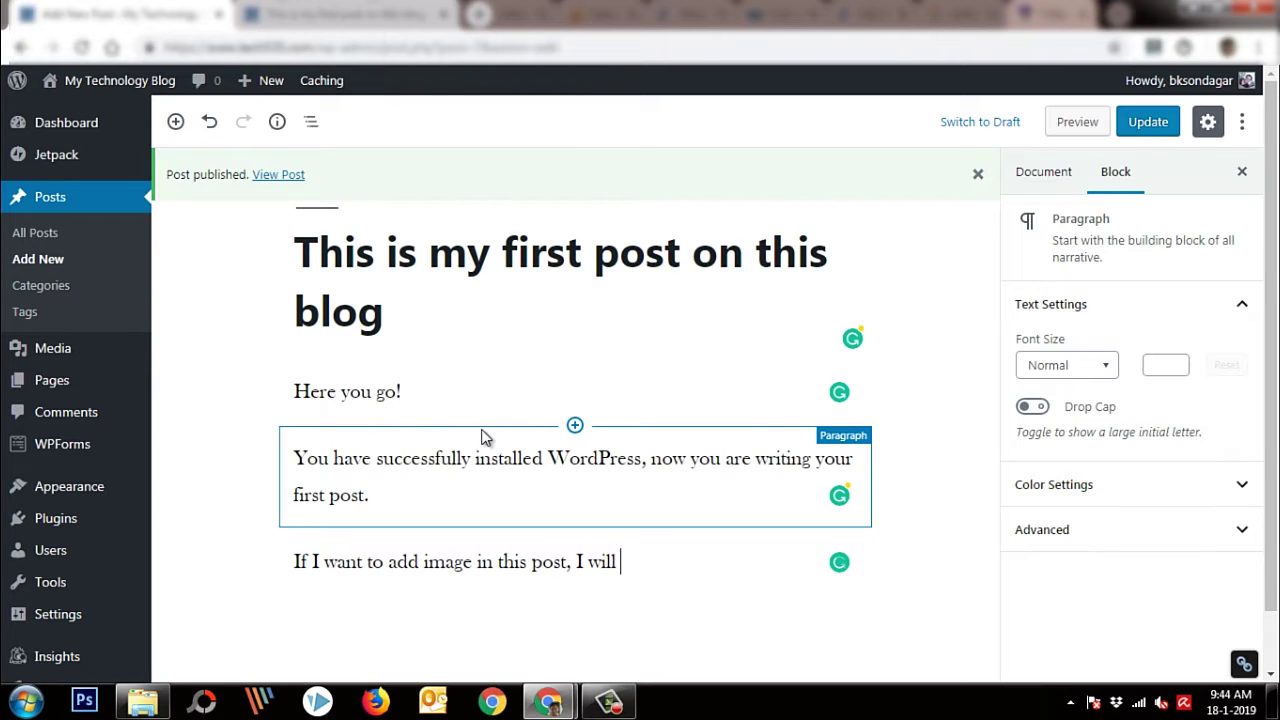
text(do this process)
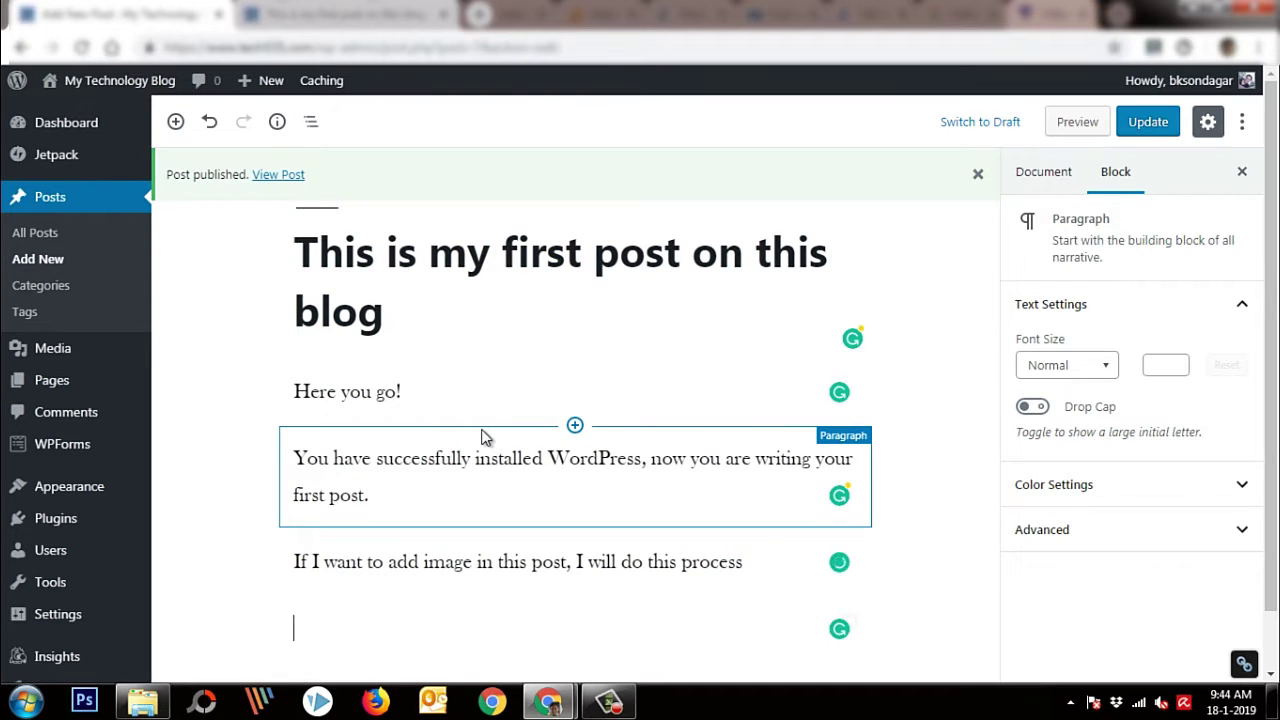
click(175, 121)
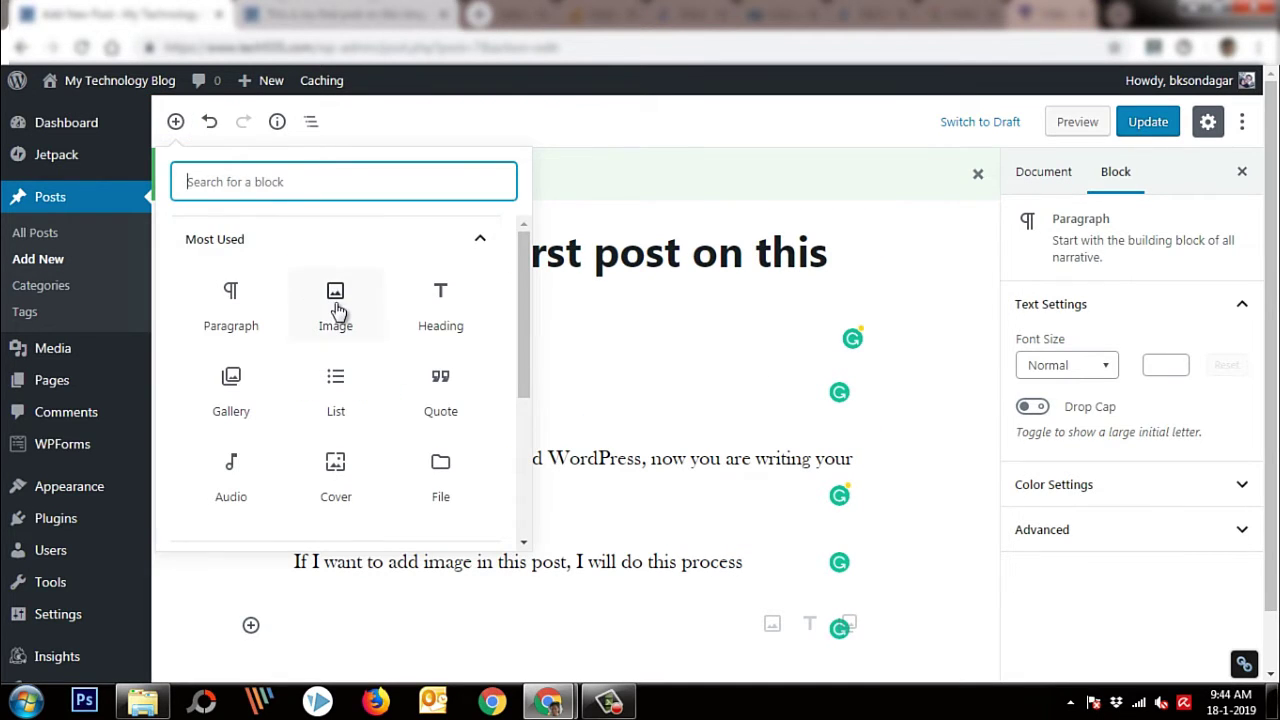
Insert the Bluehost image captioned 'Woohoo! Image uploaded' and add a closing paragraph about creating an entire article
click(337, 312)
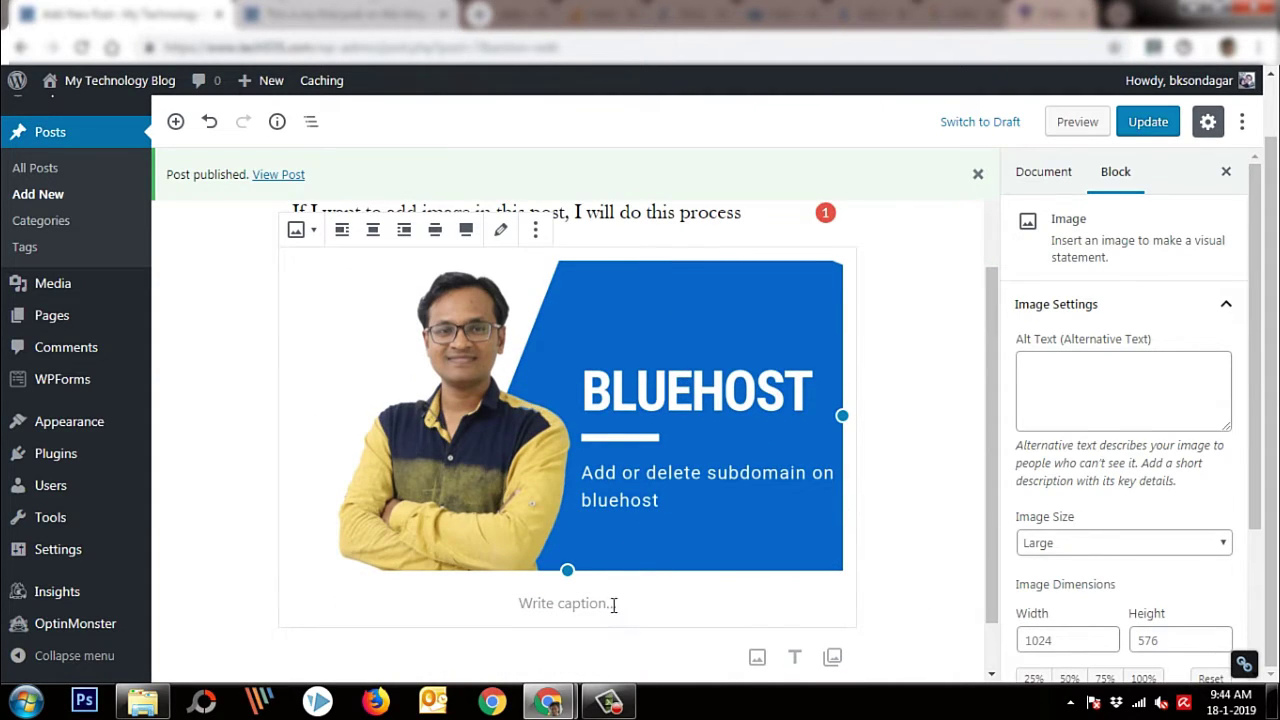
click(613, 605)
text(Wooh)
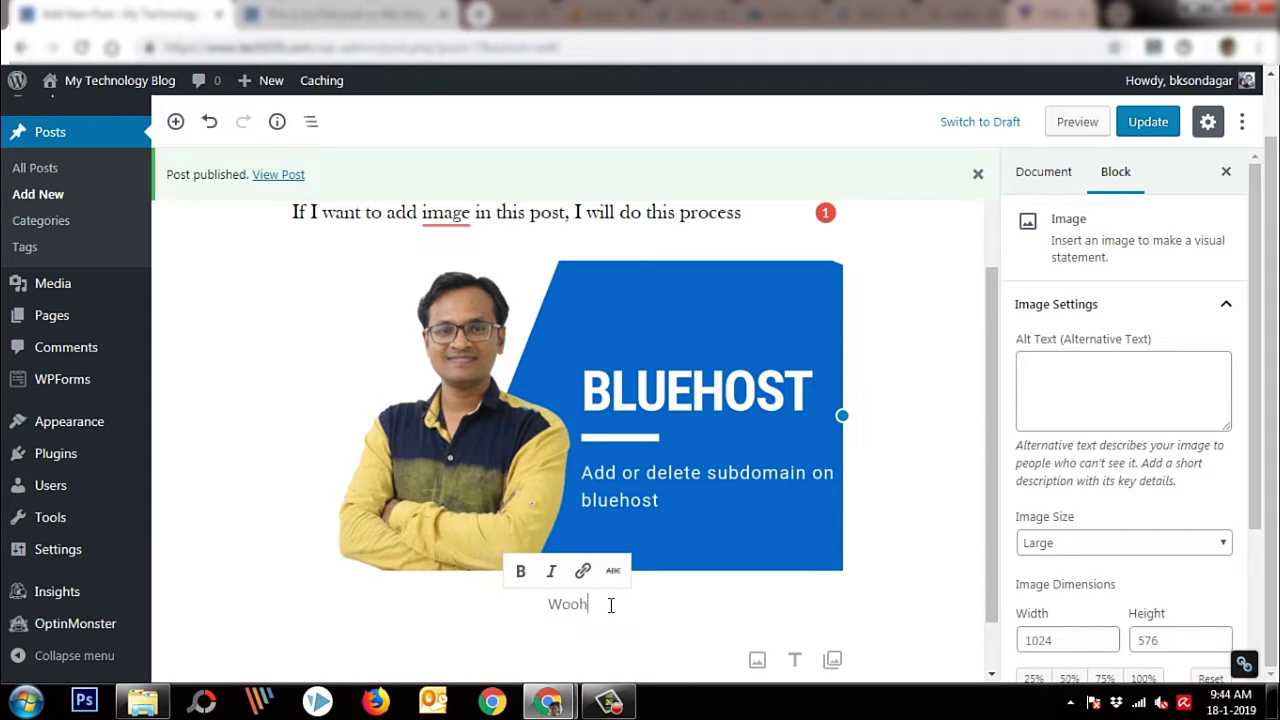
text(oo! Image upl)
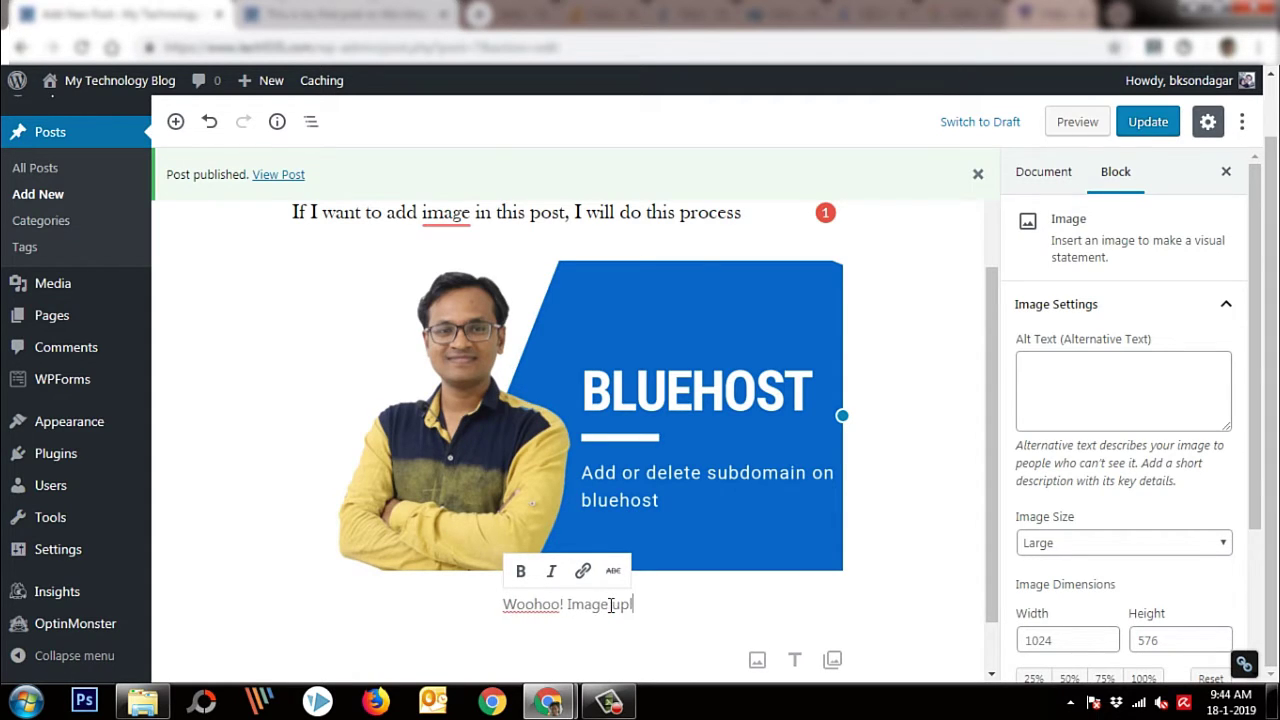
text(oaded)
key(Return)
text(You ca)
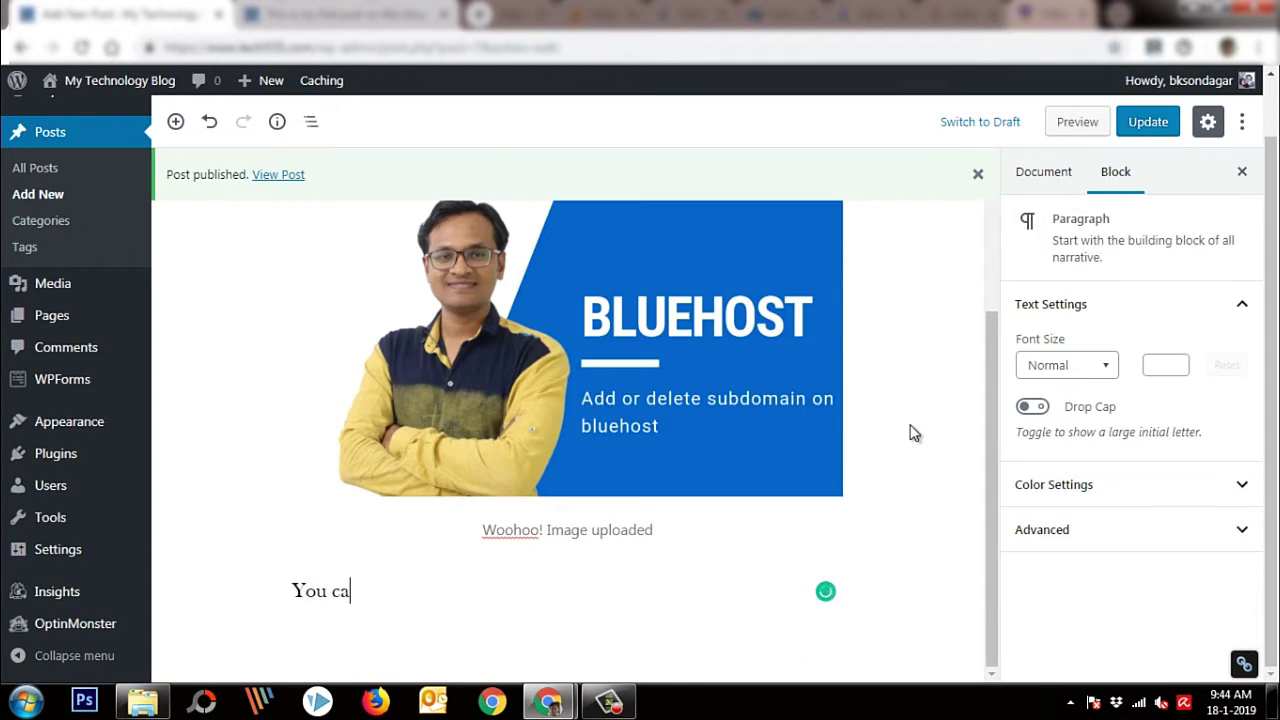
text(n add more conten)
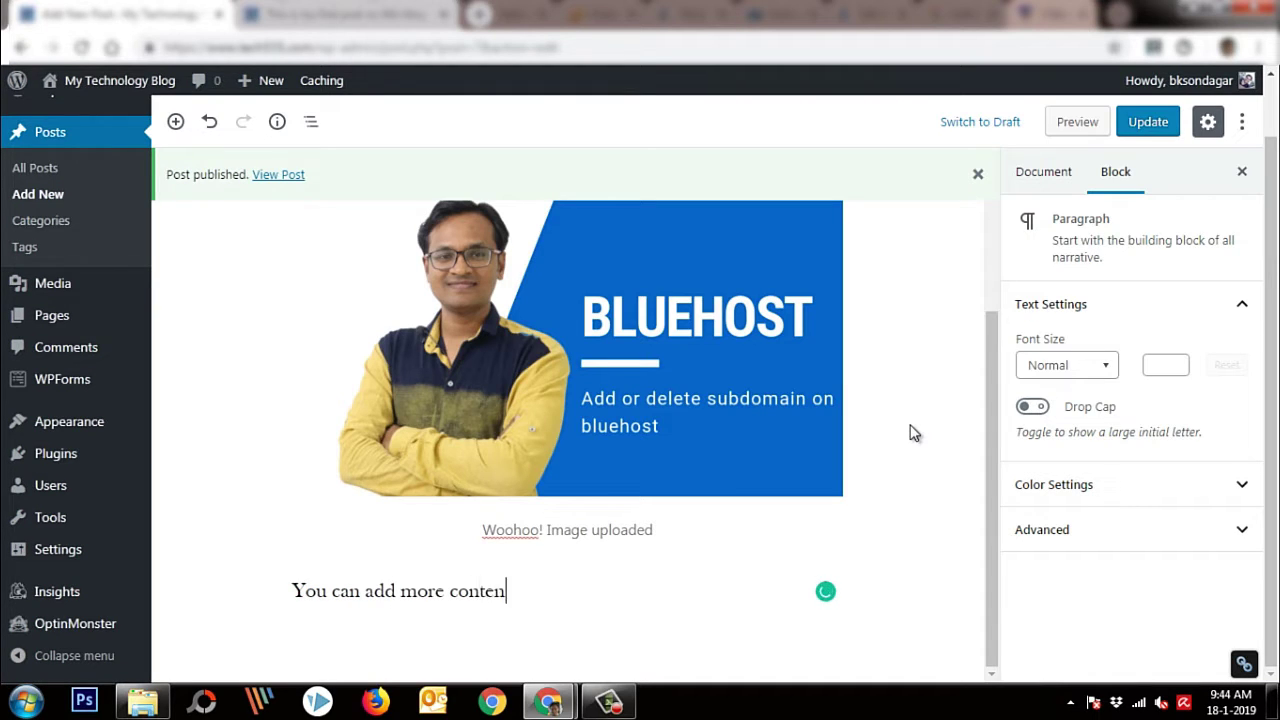
text(t like this and cre)
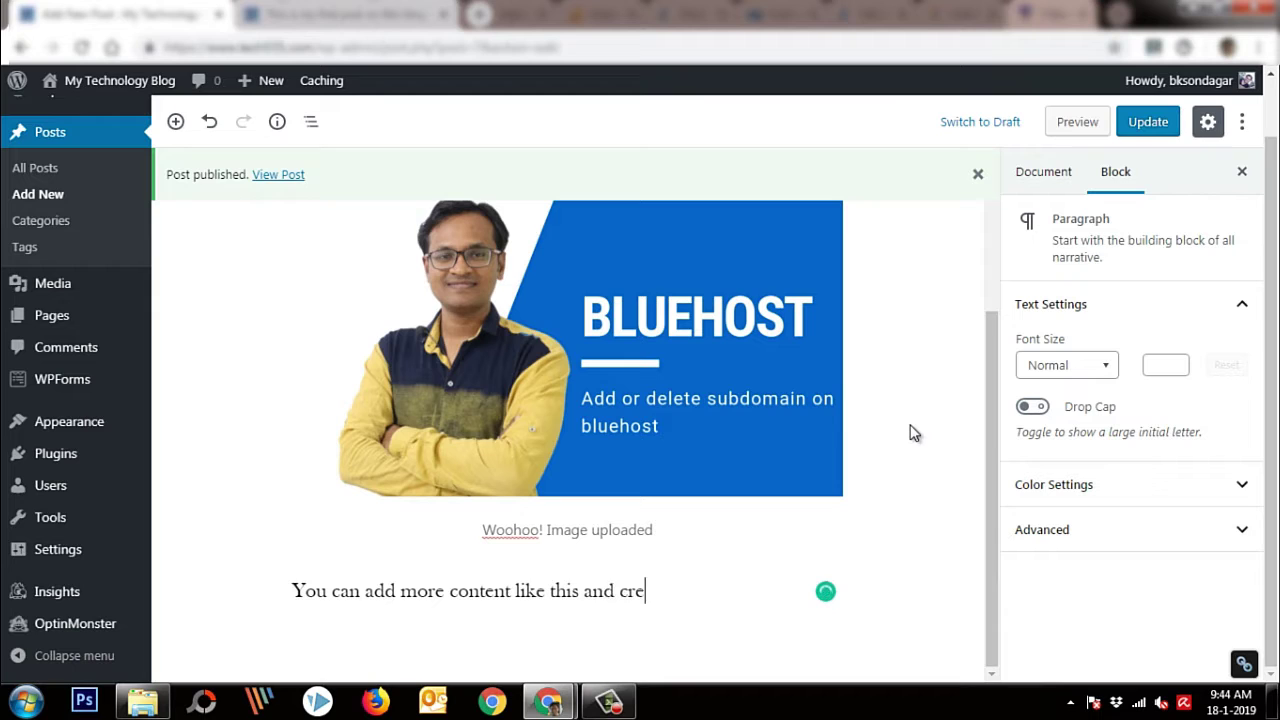
text(ate entire article)
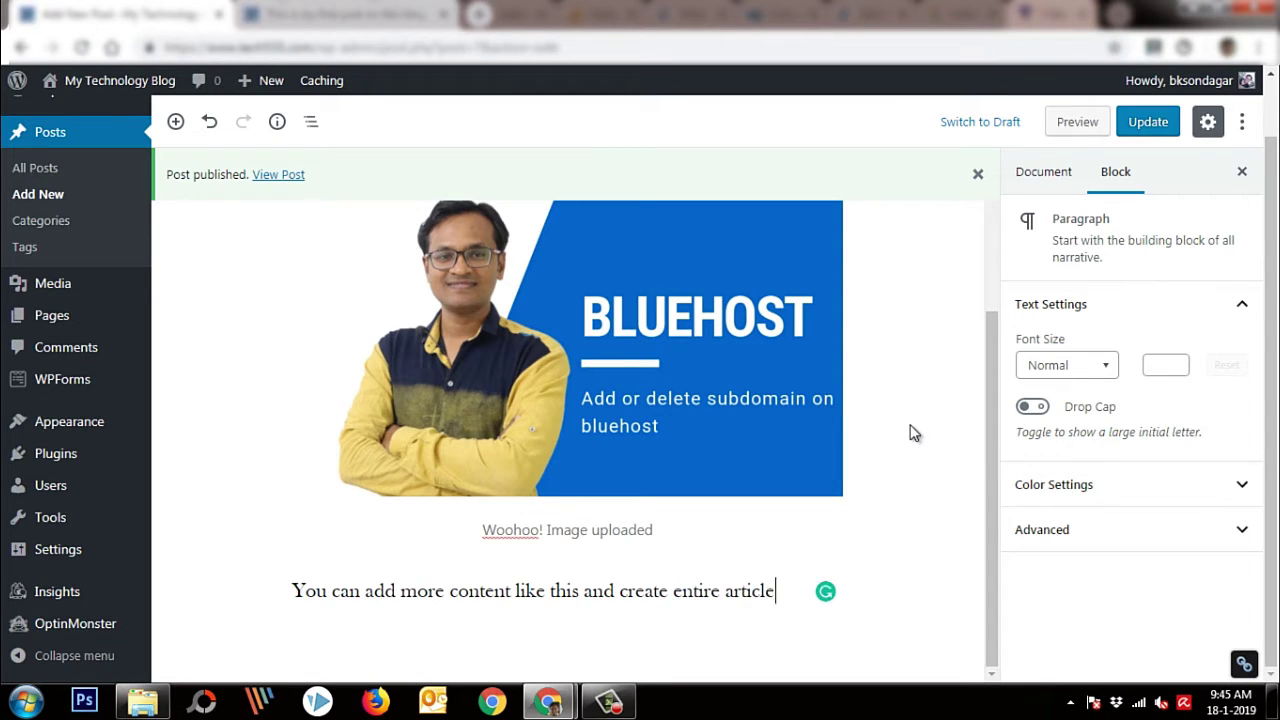
text( on your blog)
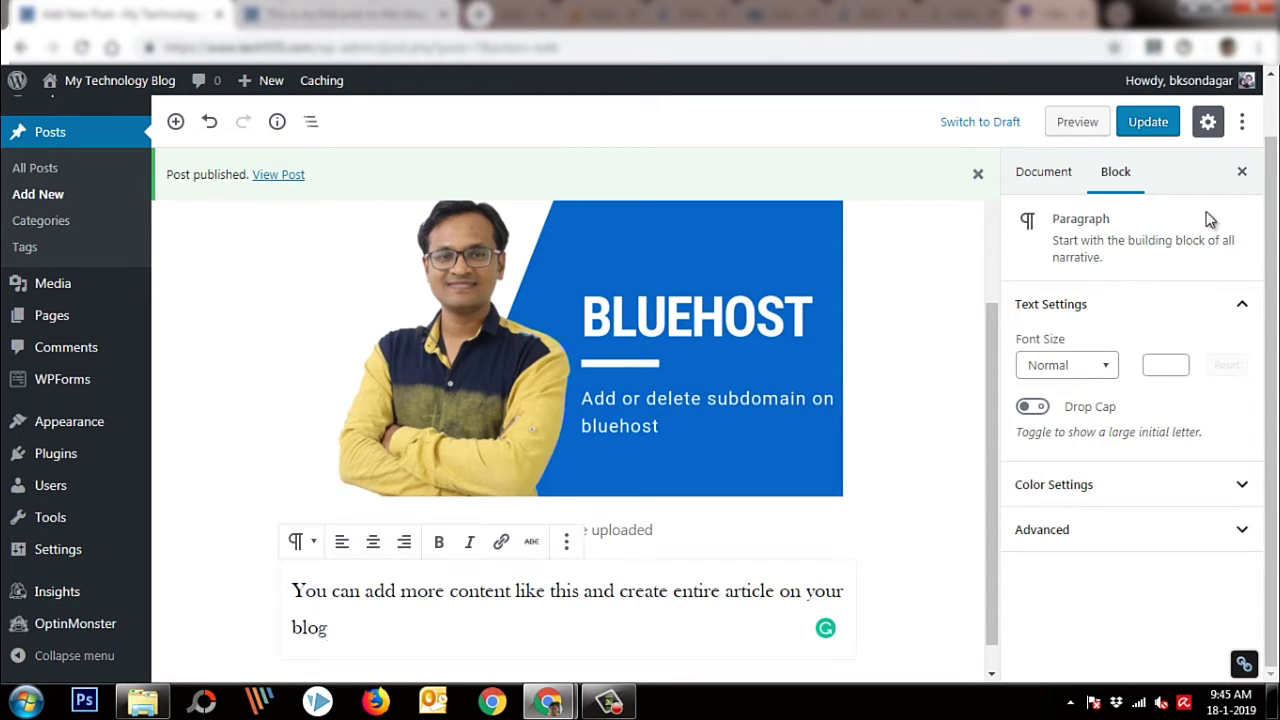
Update the published post and view it live, scrolling through the result
click(1148, 122)
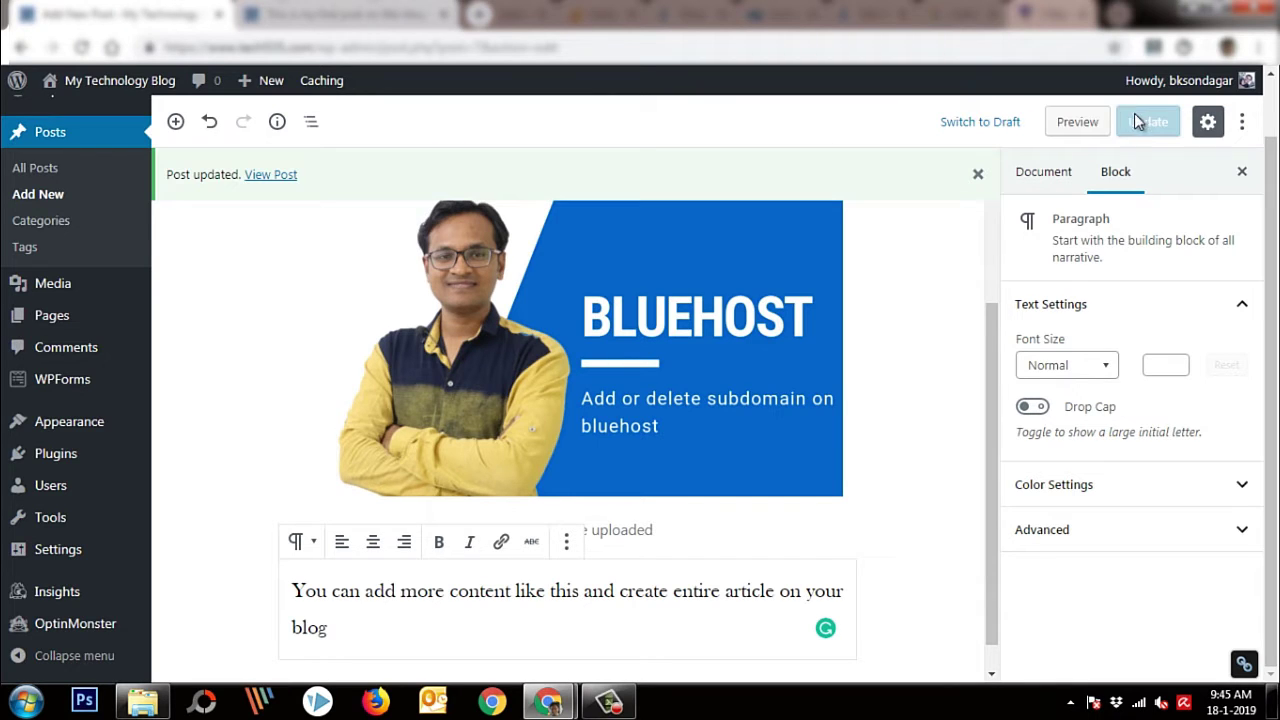
click(273, 175)
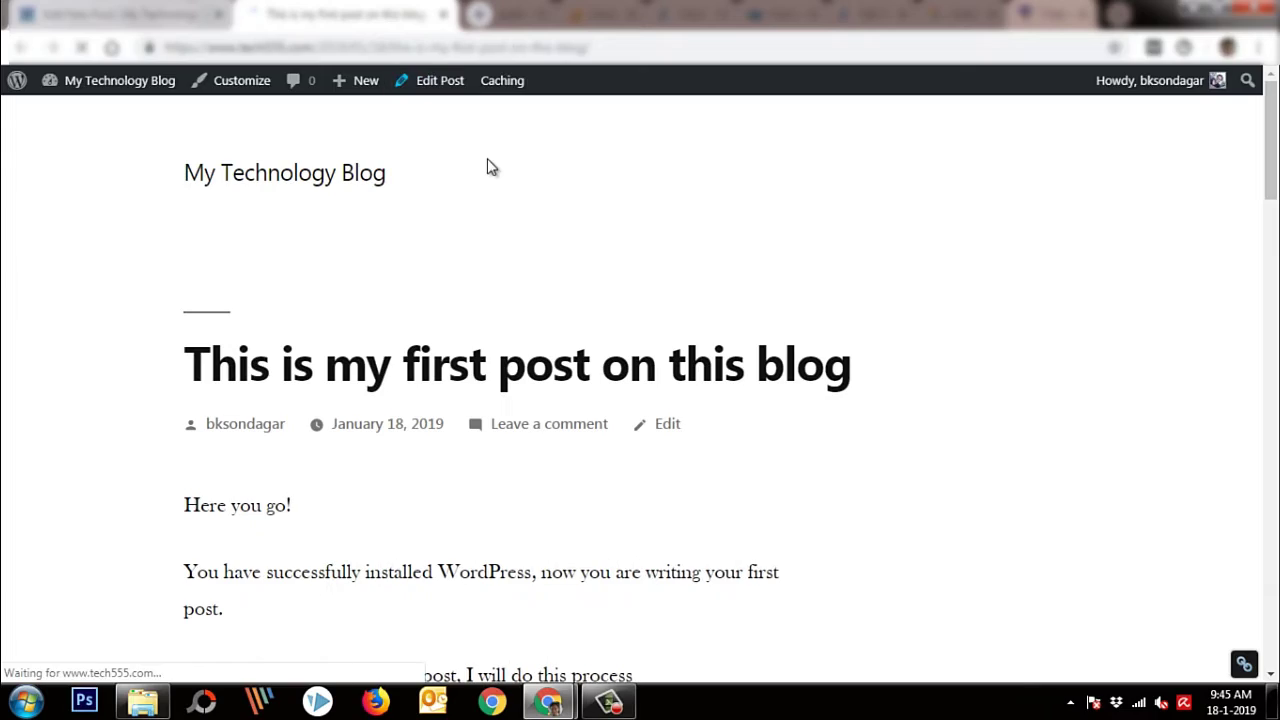
scroll(476, 304, down, 3)
scroll(500, 300, down, 5)
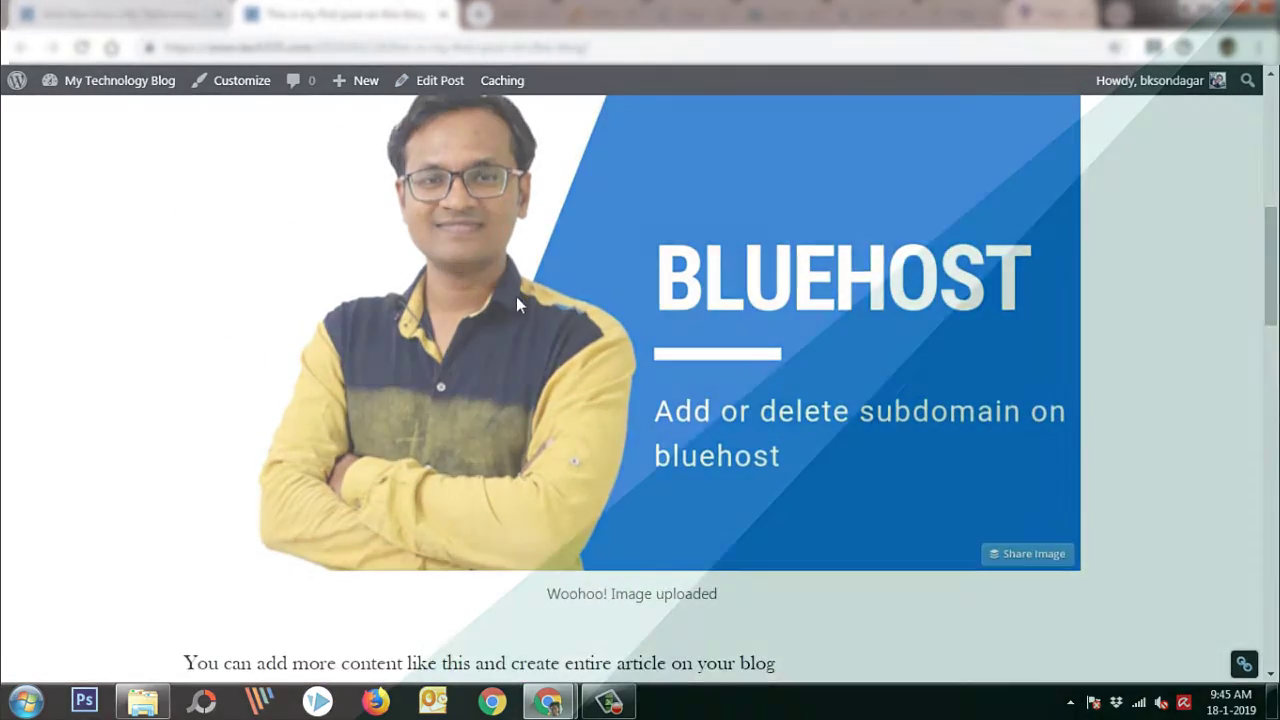